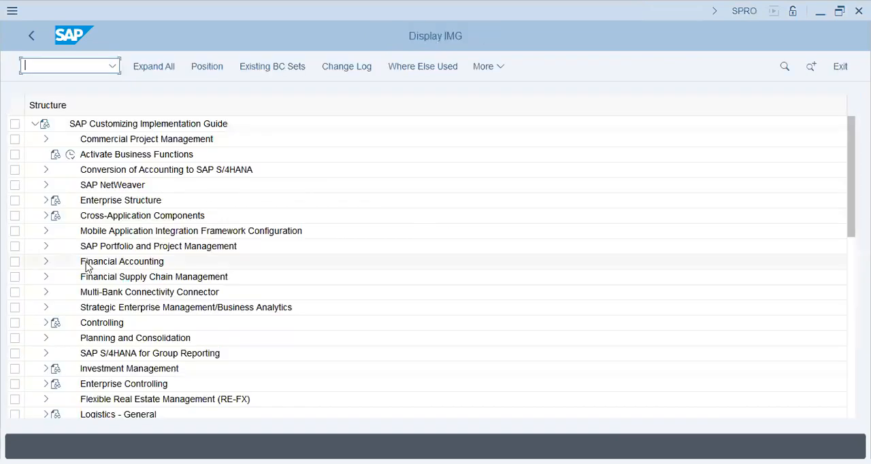
# - Open Assign Default Profit Center to Accounts in General Ledger Accounting's Profit Center master data settings for company code AA42
pyautogui.click(46, 263)
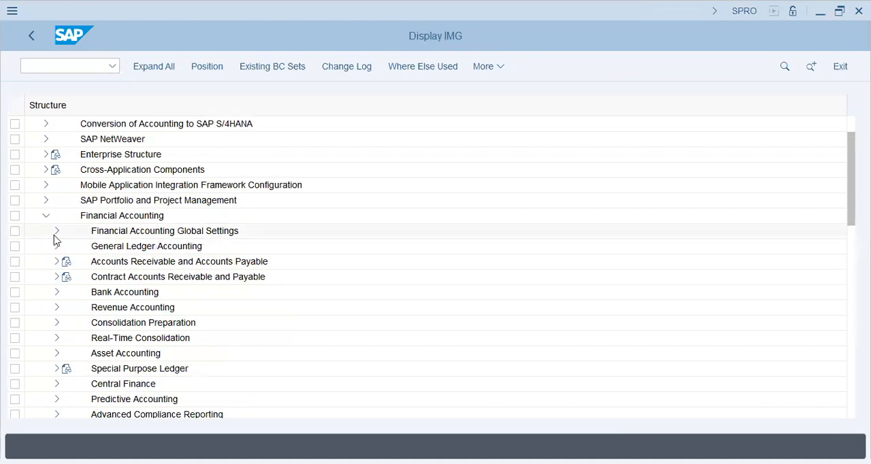
pyautogui.click(57, 246)
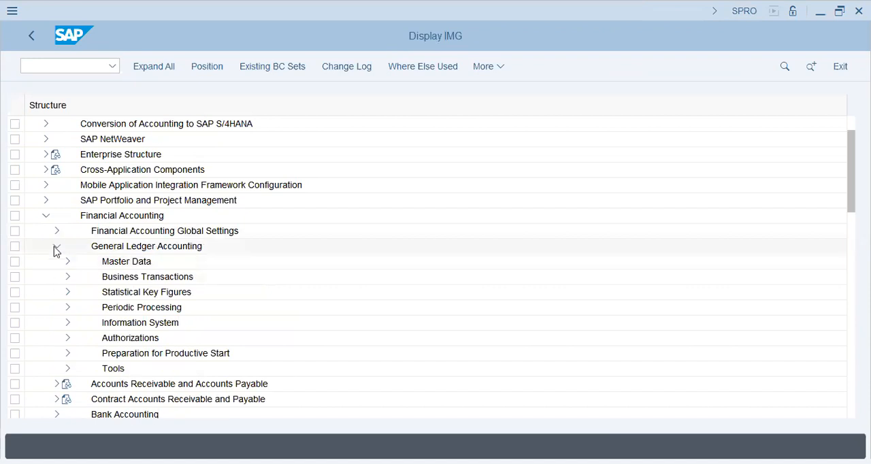
pyautogui.click(68, 263)
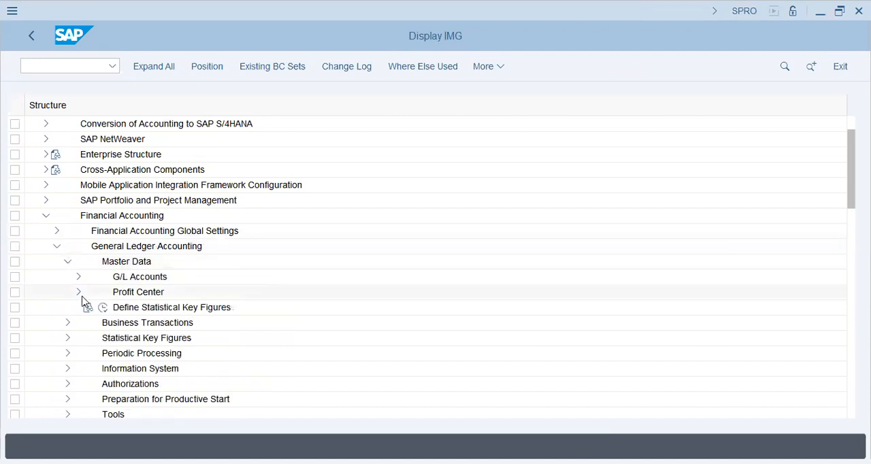
pyautogui.click(78, 293)
pyautogui.scroll(-5, 130, 394)
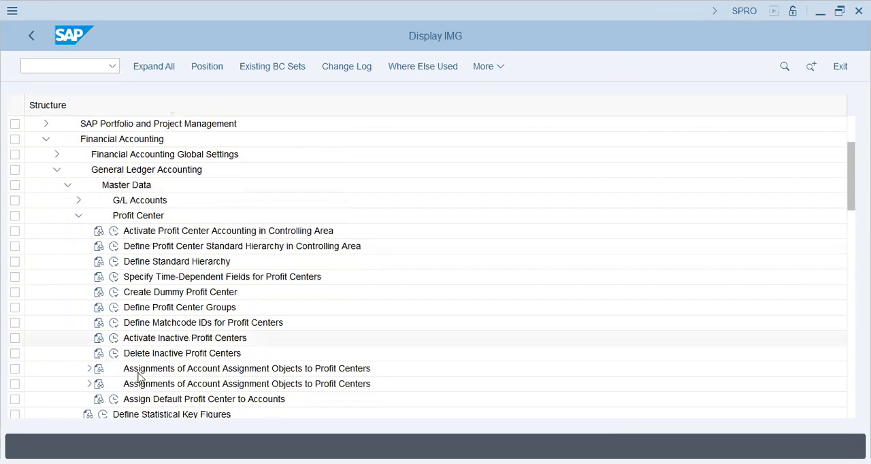
pyautogui.click(145, 340)
pyautogui.click(113, 340)
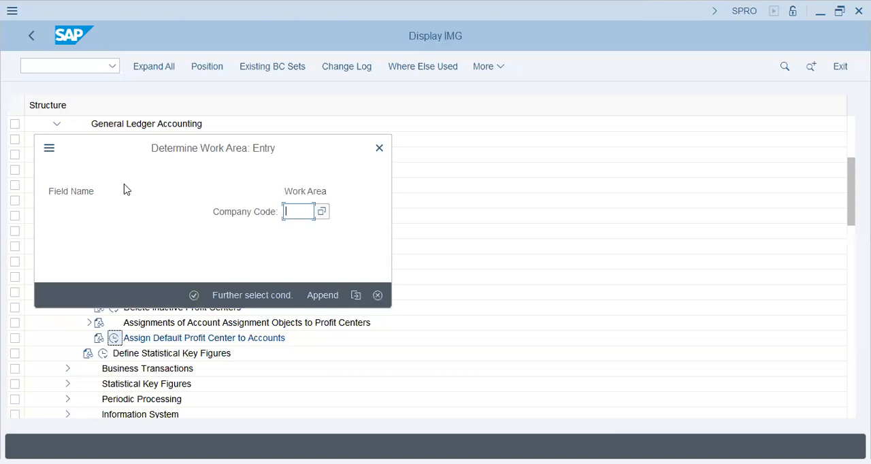
pyautogui.write('aa42')
pyautogui.press('Return')
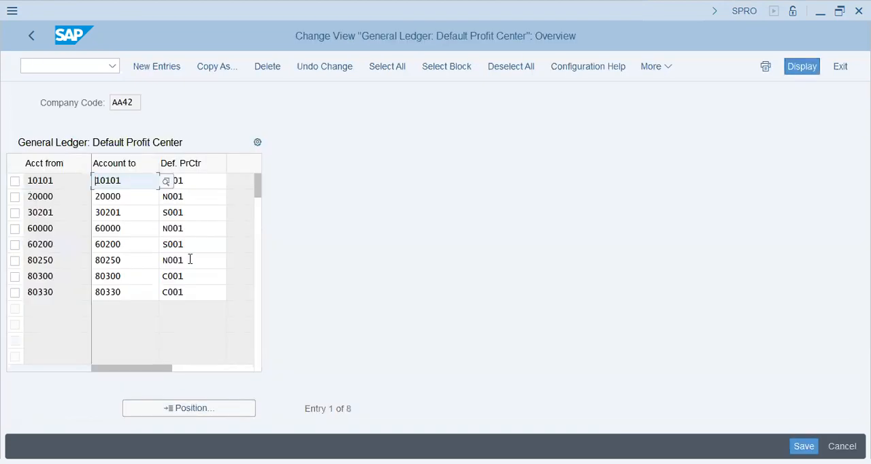
# - Copy all account ranges with their default profit centers from the AA42 table into a Notepad file, and return to SAP
pyautogui.click(193, 214)
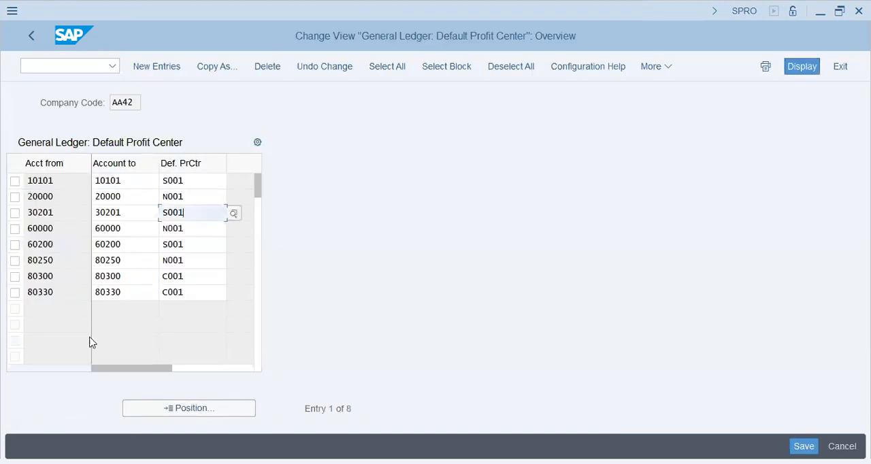
pyautogui.click(62, 292)
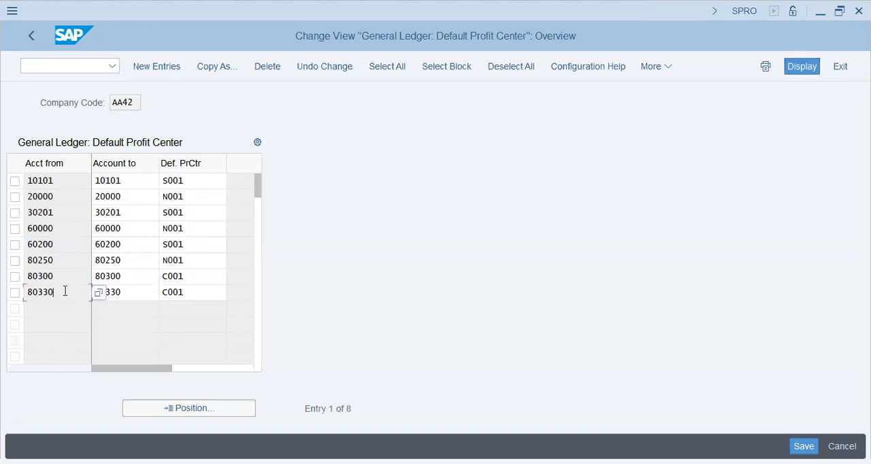
pyautogui.hotkey('ctrl', 'y')
pyautogui.moveTo(25, 178); pyautogui.dragTo(224, 288)
pyautogui.hotkey('ctrl', 'c')
pyautogui.click(569, 367)
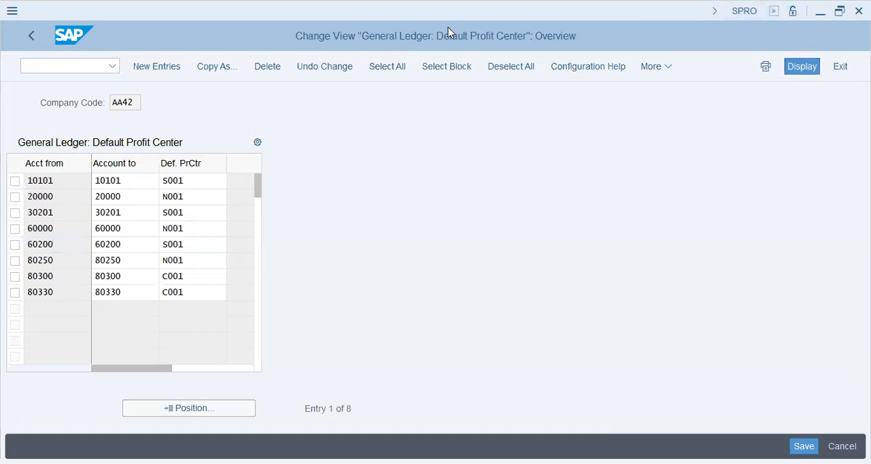
pyautogui.click(663, 301)
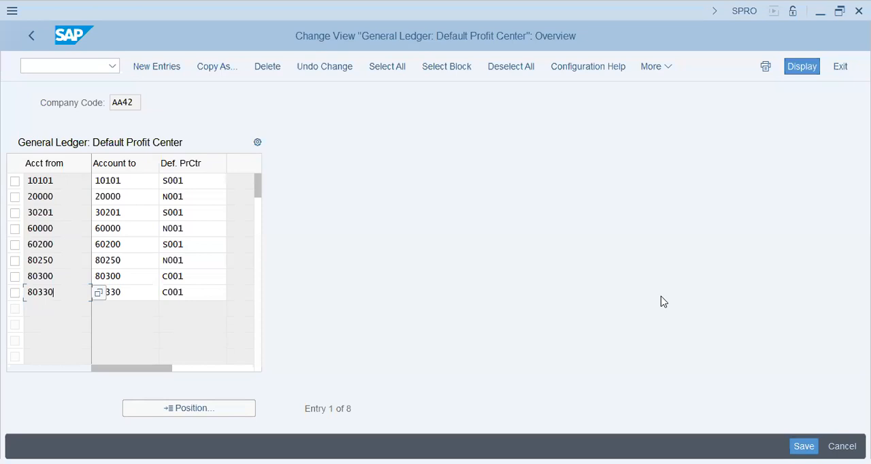
pyautogui.hotkey('alt', 'Tab')
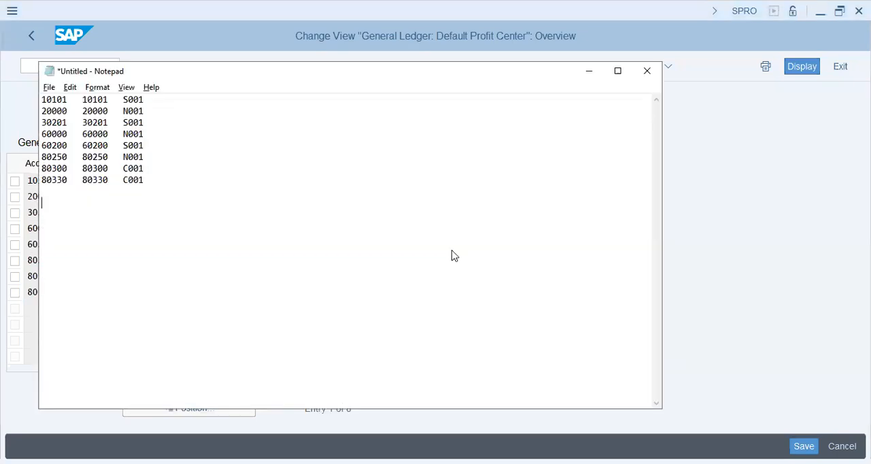
pyautogui.hotkey('alt', 'Tab')
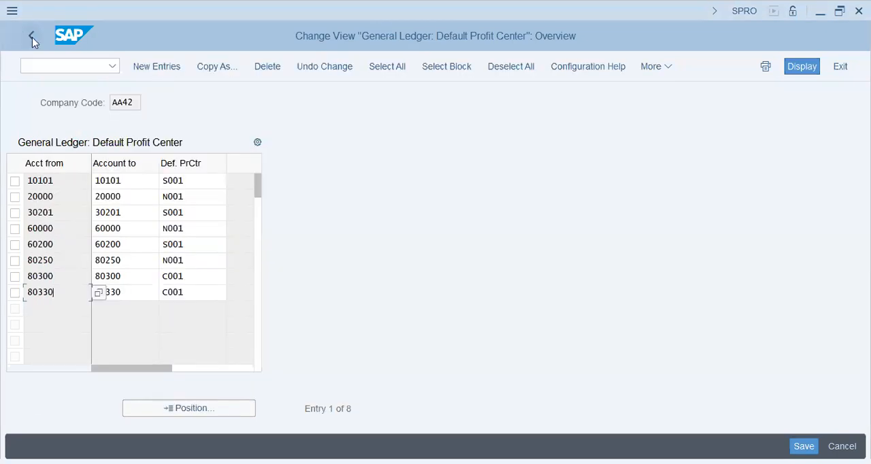
# - Leave the default profit center view with the /n command to return to SAP Easy Access
pyautogui.click(39, 67)
pyautogui.write('/n')
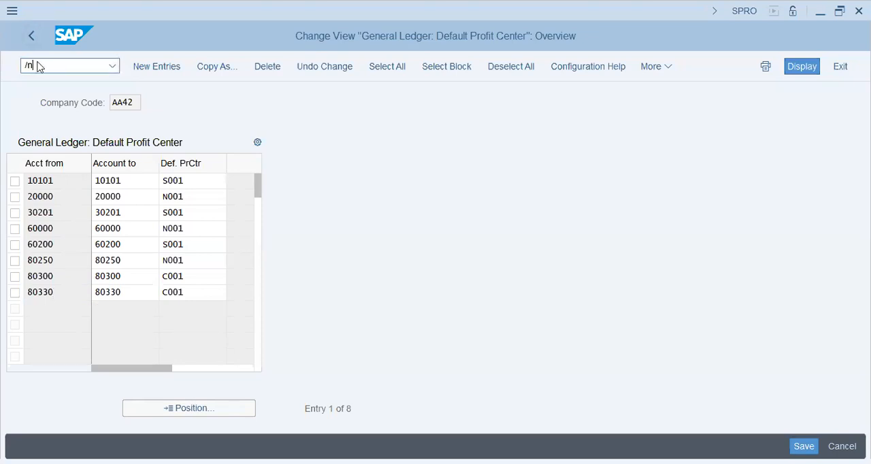
pyautogui.press('Return')
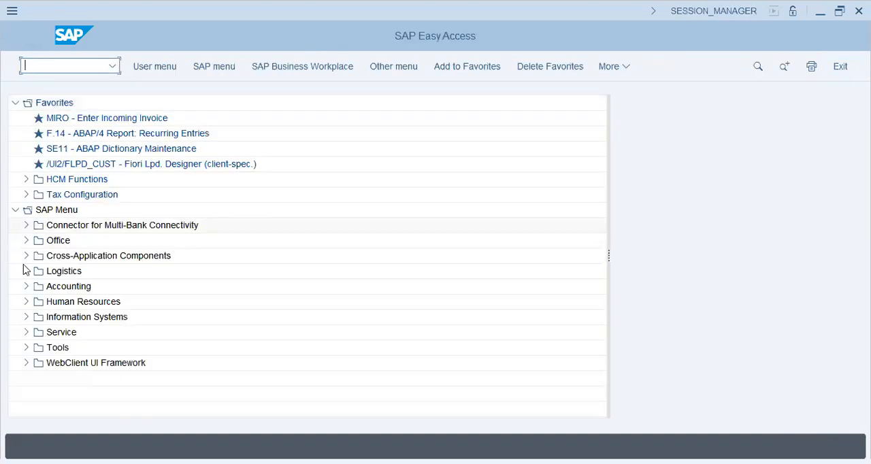
# - Open FS00 - Centrally from the Individual Processing folder of the General Ledger's G/L account master records
pyautogui.click(26, 287)
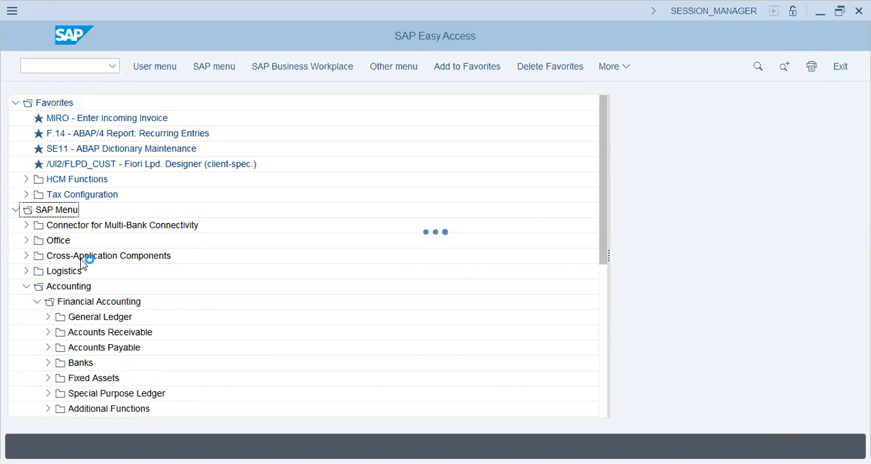
pyautogui.click(49, 318)
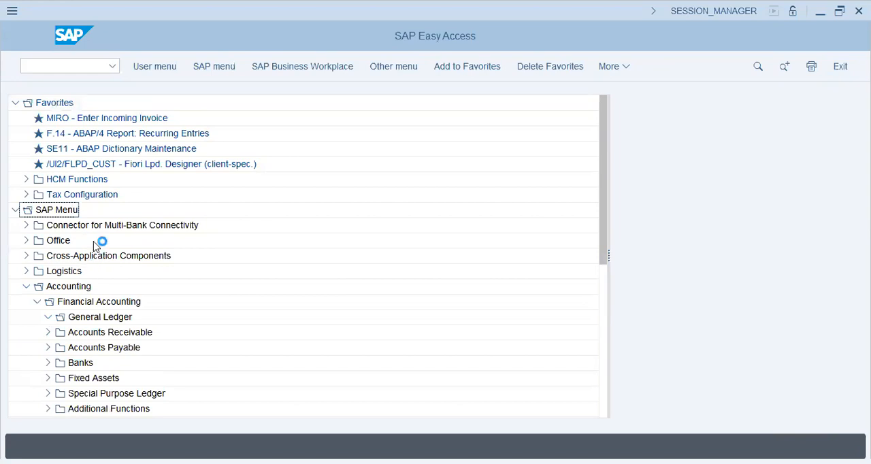
pyautogui.click(59, 377)
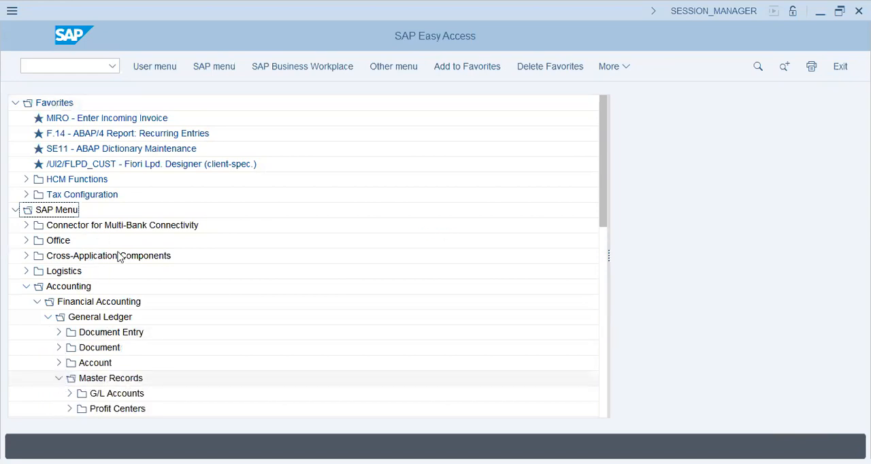
pyautogui.scroll(-2, 149, 303)
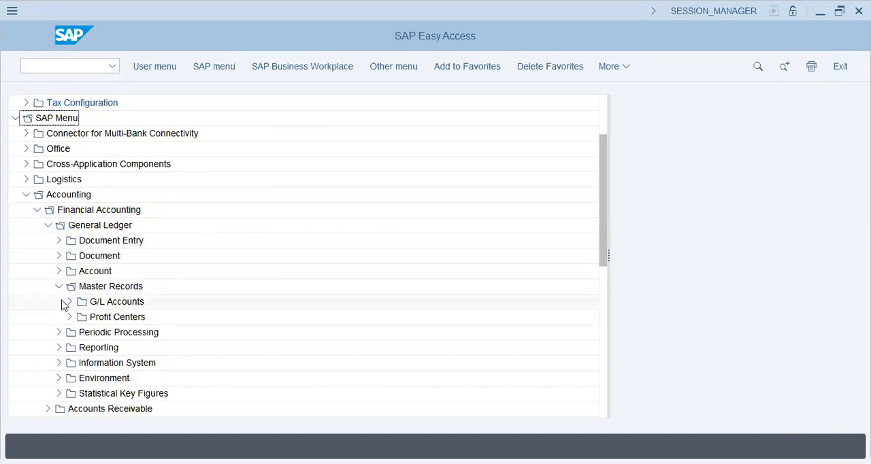
pyautogui.click(70, 303)
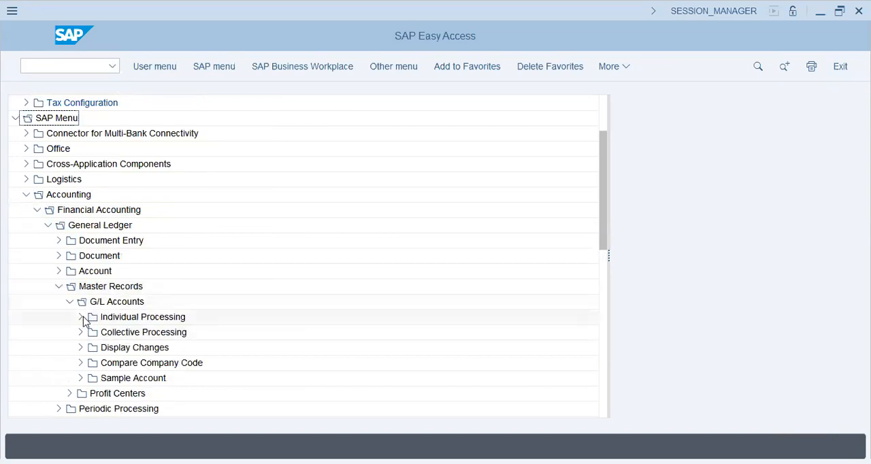
pyautogui.click(81, 318)
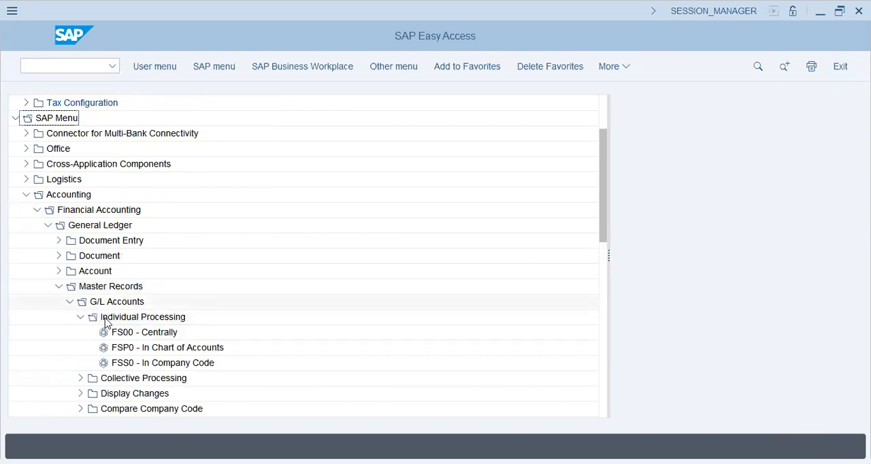
pyautogui.click(162, 366)
pyautogui.click(169, 335)
pyautogui.doubleClick(169, 335)
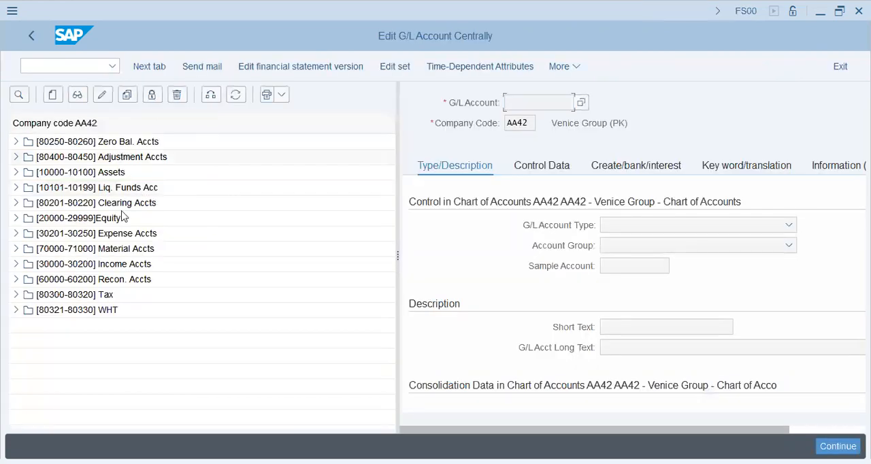
# - Check the account list in Notepad and display G/L account 10101 Petty Cash from the Liq. Funds Acc group in SAP
pyautogui.hotkey('alt', 'Tab')
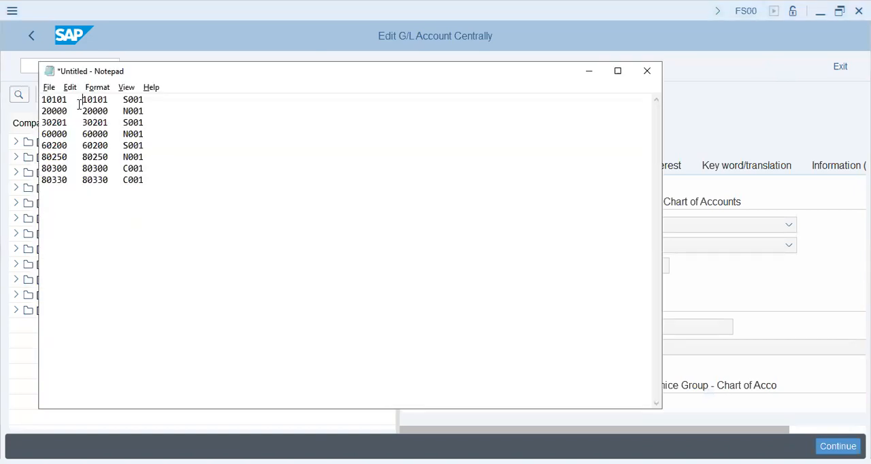
pyautogui.click(17, 172)
pyautogui.click(16, 173)
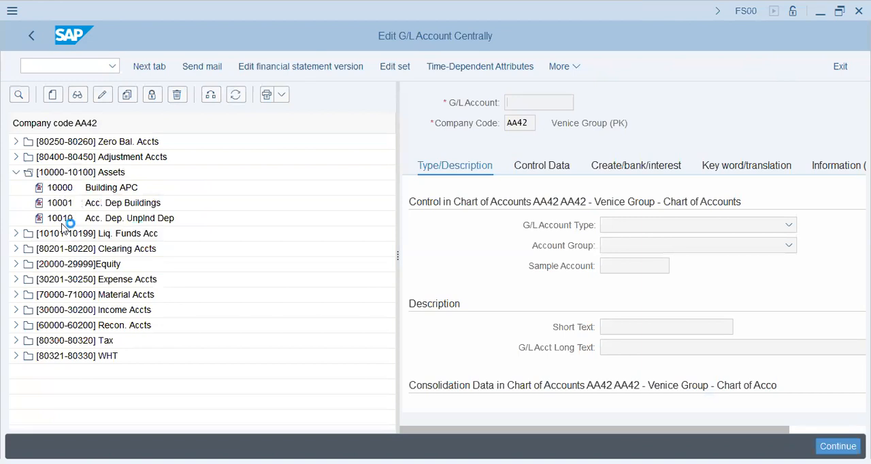
pyautogui.click(17, 172)
pyautogui.click(16, 187)
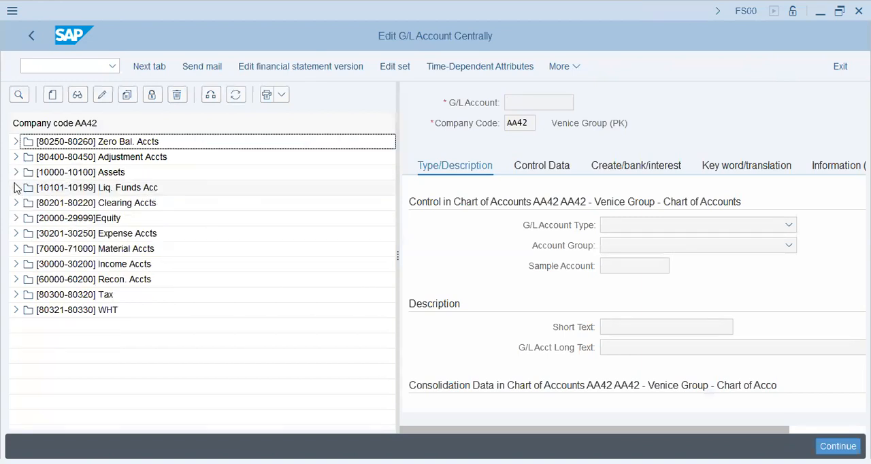
pyautogui.click(115, 204)
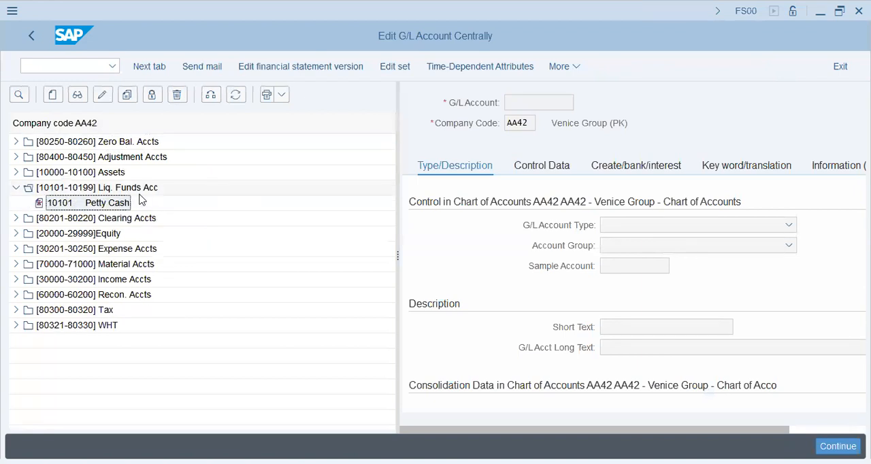
pyautogui.doubleClick(120, 205)
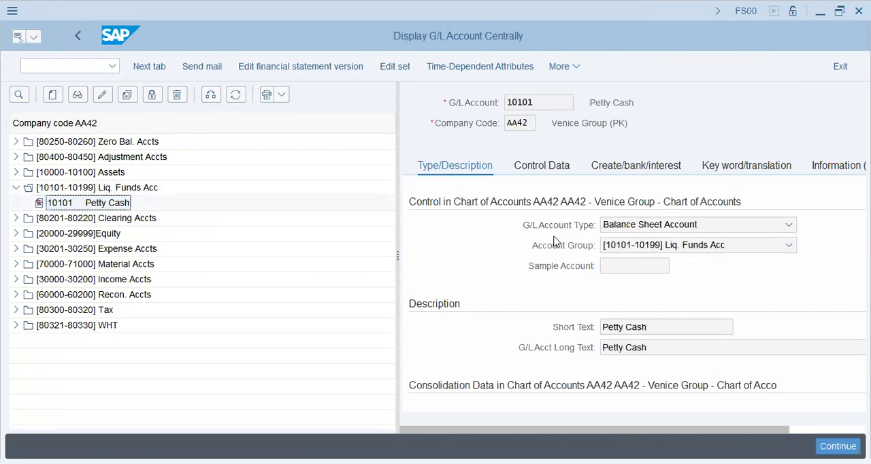
# - Copy G/L account 10101 Petty Cash to company code T55 under the same account number and save it
pyautogui.click(127, 95)
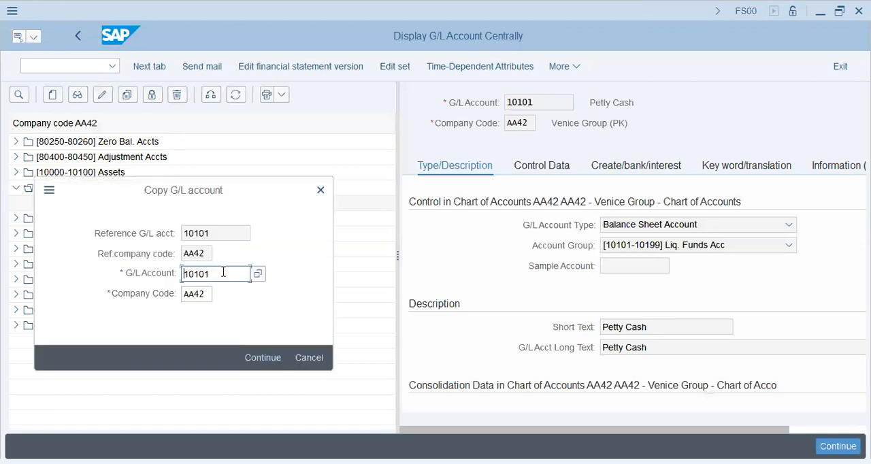
pyautogui.doubleClick(209, 294)
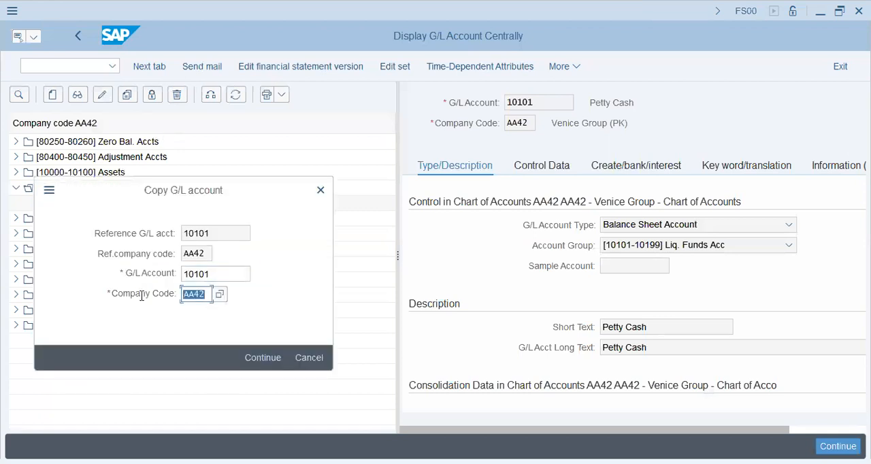
pyautogui.write('t55')
pyautogui.press('Return')
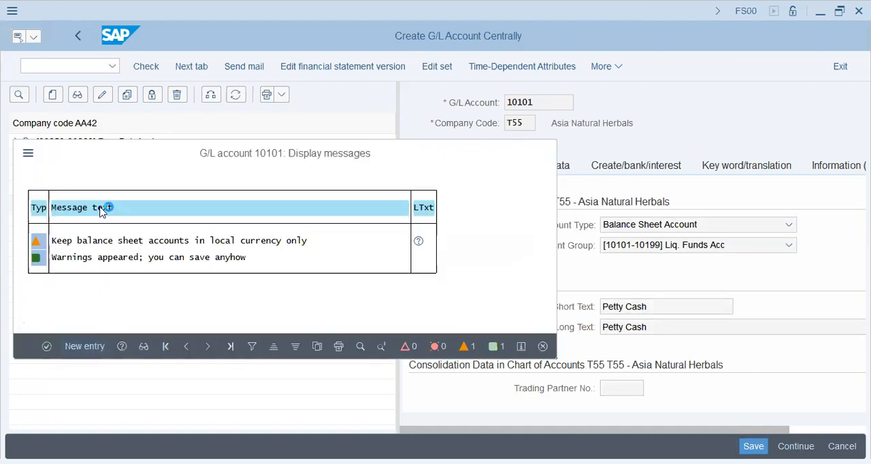
pyautogui.press('Return')
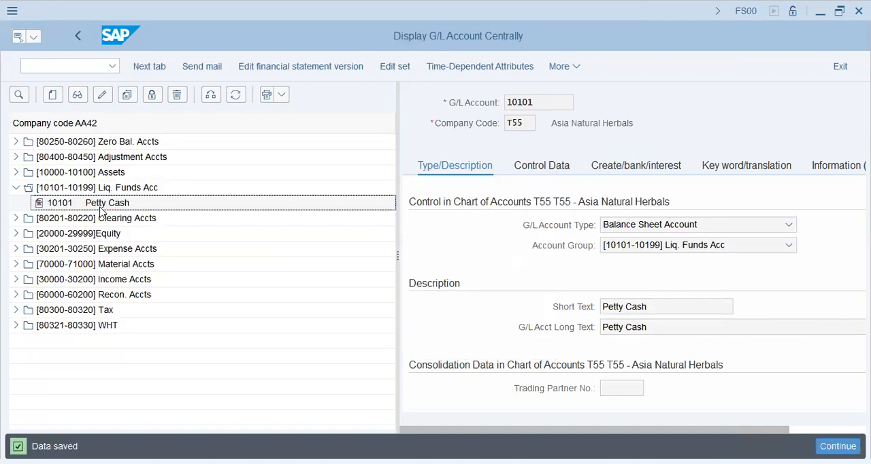
# - Try to copy G/L account 20000 Retained Earning Acc from the Equity group to company code T55, checking the account list in Notepad
pyautogui.hotkey('alt', 'Tab')
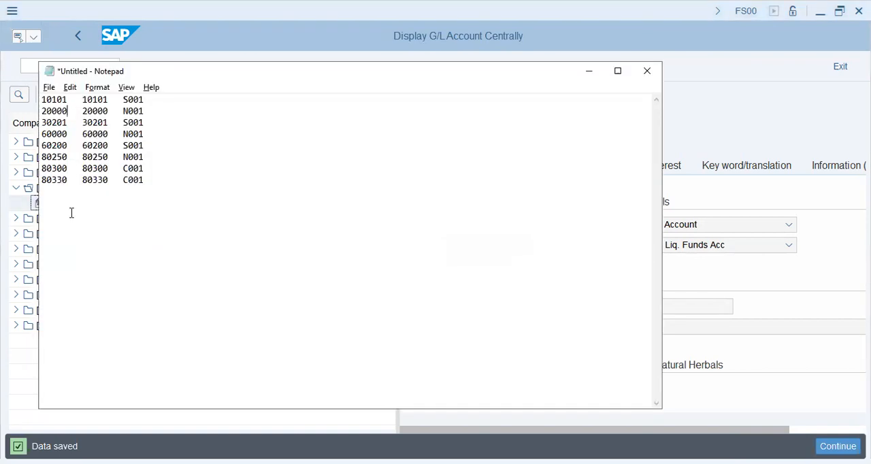
pyautogui.click(17, 234)
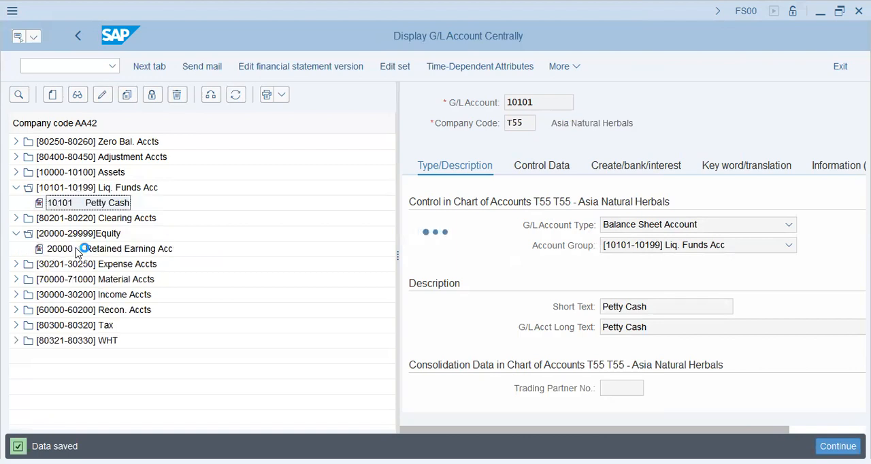
pyautogui.doubleClick(78, 250)
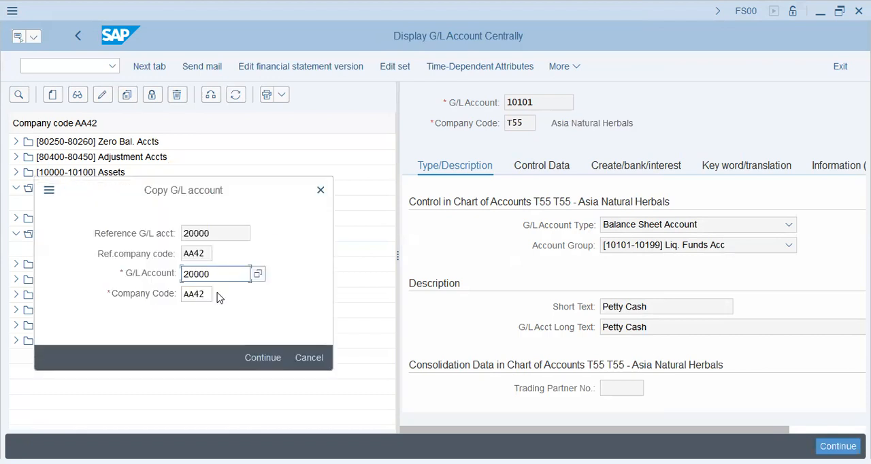
pyautogui.press('Tab')
pyautogui.write('t')
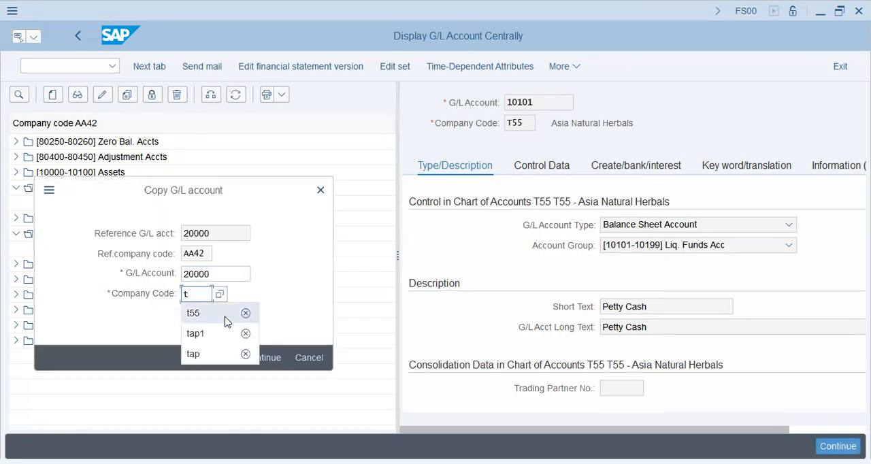
pyautogui.click(205, 313)
pyautogui.click(276, 361)
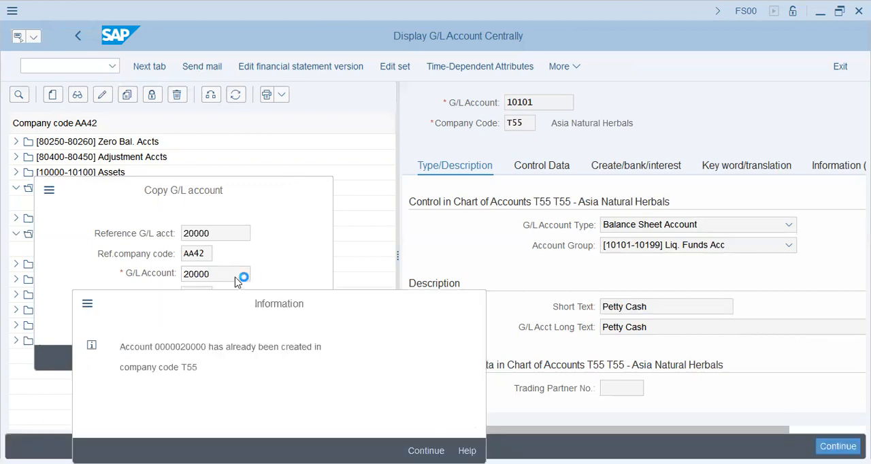
pyautogui.hotkey('alt', 'Tab')
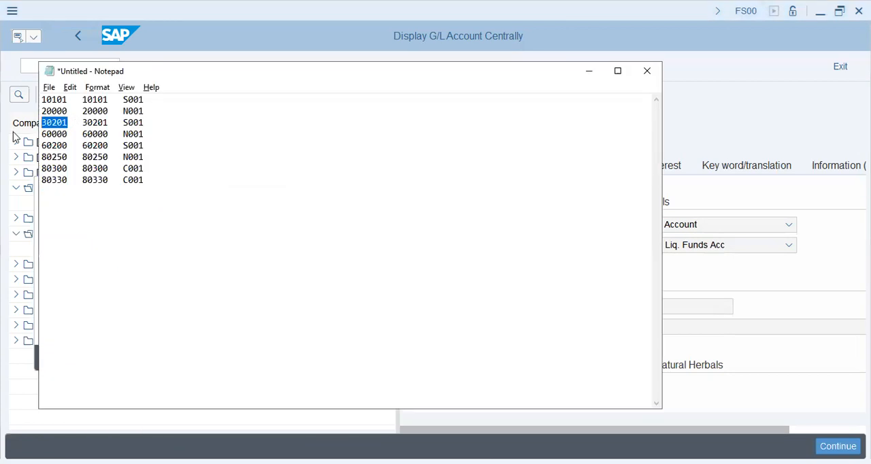
pyautogui.hotkey('alt', 'Tab')
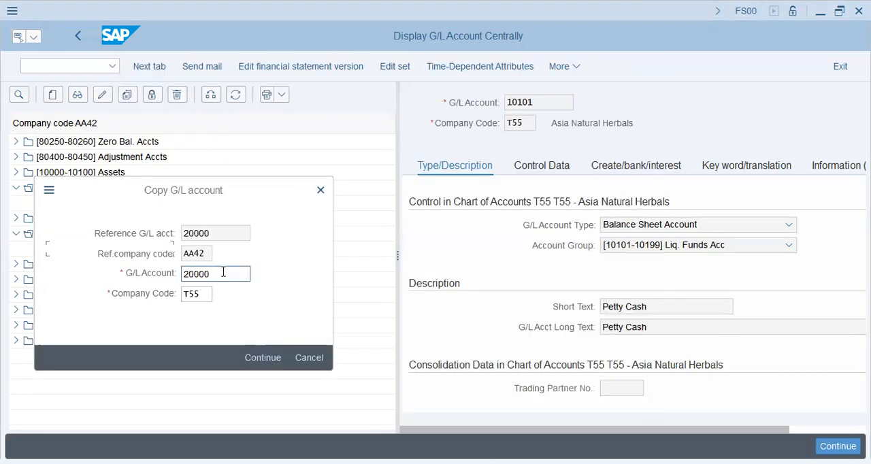
pyautogui.click(306, 360)
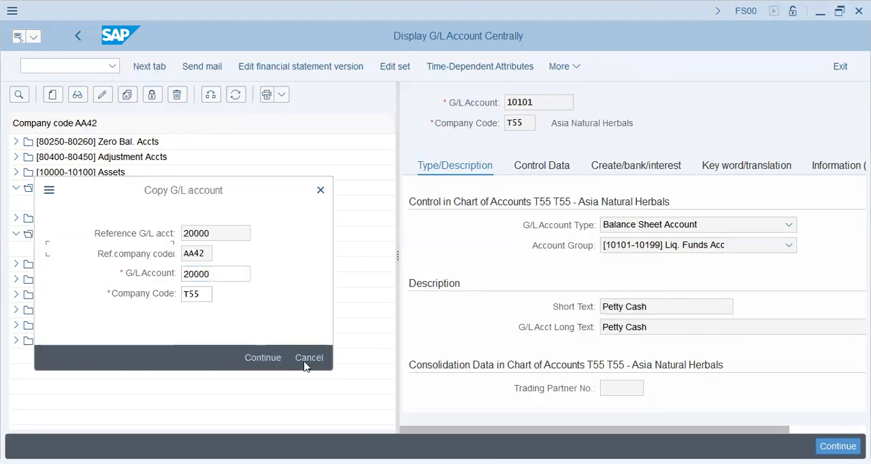
# - Copy G/L account 30201 Petty Expense from the Expense Accts group to company code T55 and save it
pyautogui.click(16, 264)
pyautogui.click(103, 284)
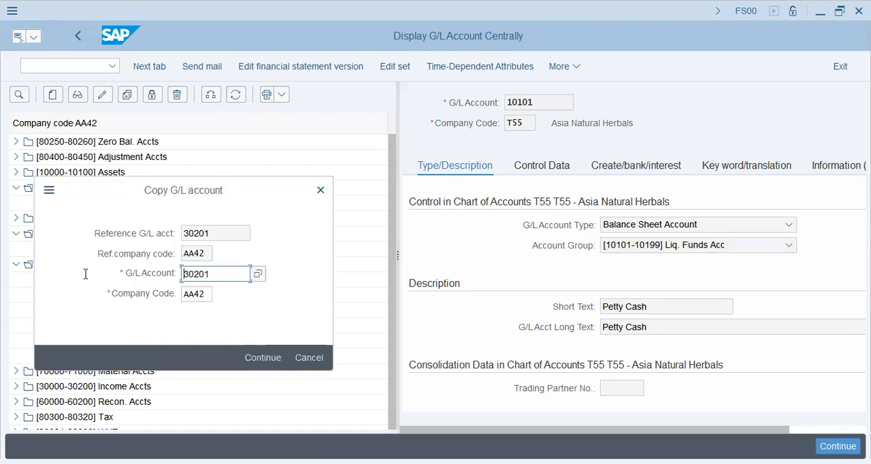
pyautogui.press('Tab')
pyautogui.hotkey('shift', 'Right')
pyautogui.hotkey('shift', 'Right')
pyautogui.hotkey('shift', 'Right')
pyautogui.write('t55')
pyautogui.press('Return')
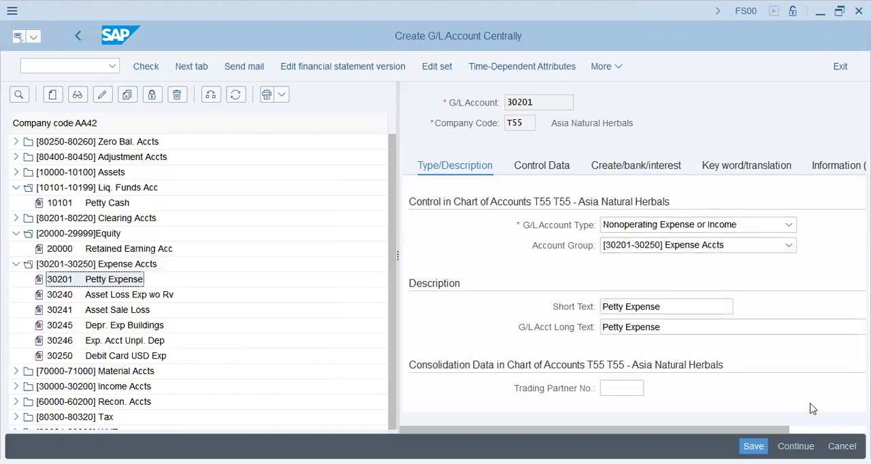
pyautogui.hotkey('ctrl', 's')
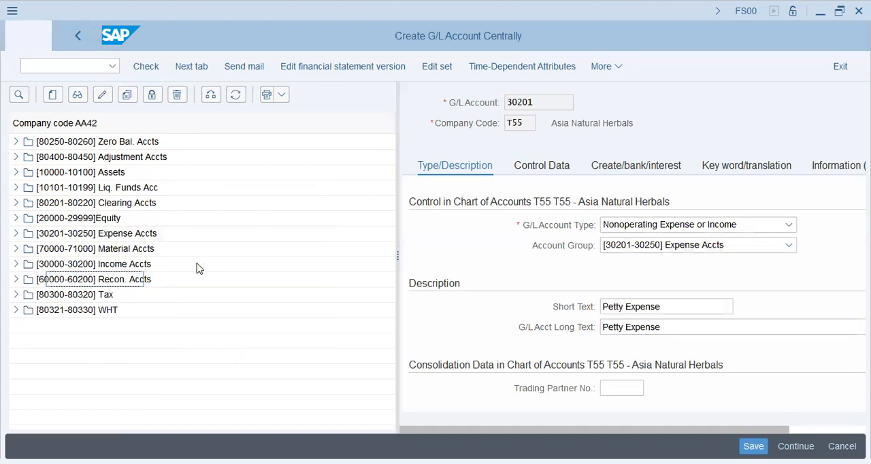
# - Check the Notepad list, then copy G/L account 60000 Recon Acct Loc. Vend to company code T55 in SAP and save it
pyautogui.hotkey('alt', 'Tab')
pyautogui.doubleClick(55, 134)
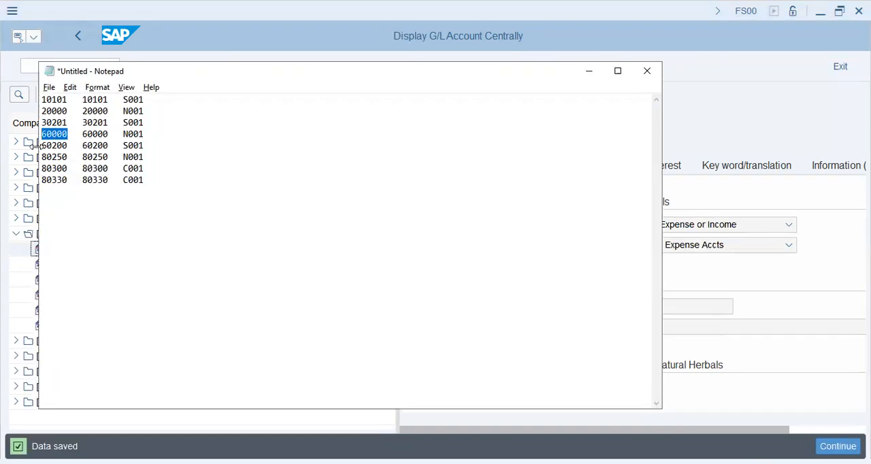
pyautogui.hotkey('alt', 'Tab')
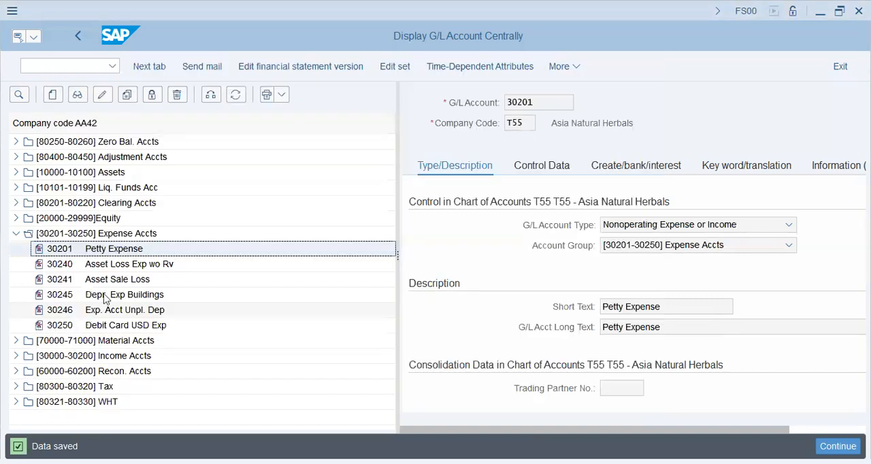
pyautogui.doubleClick(104, 367)
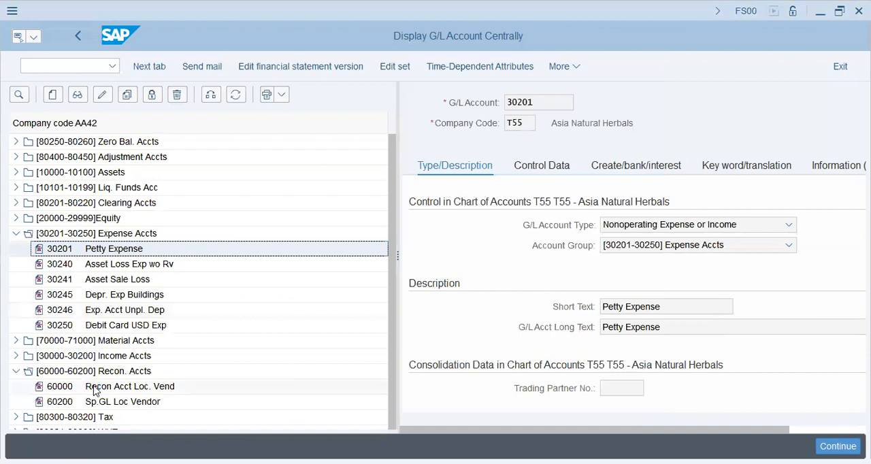
pyautogui.doubleClick(94, 386)
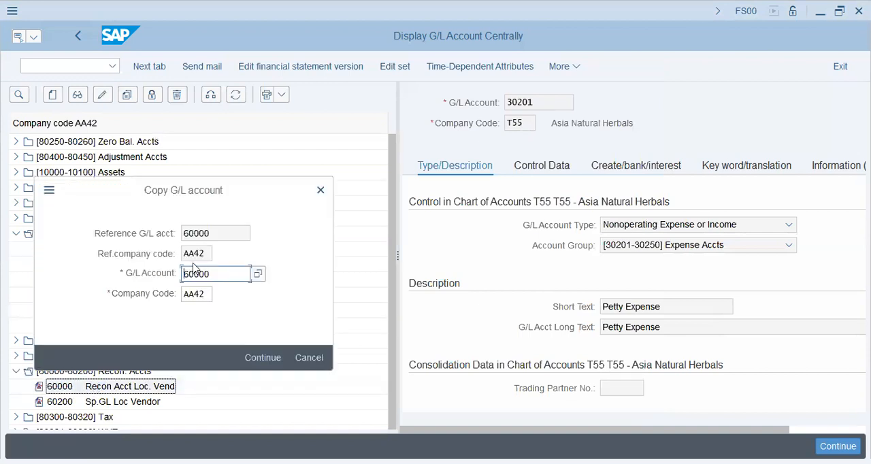
pyautogui.press('Tab')
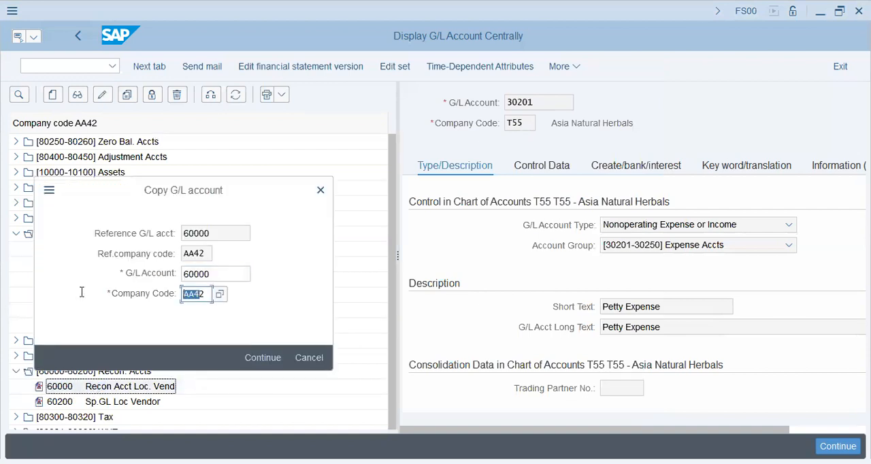
pyautogui.press('BackSpace')
pyautogui.write('t55')
pyautogui.press('Return')
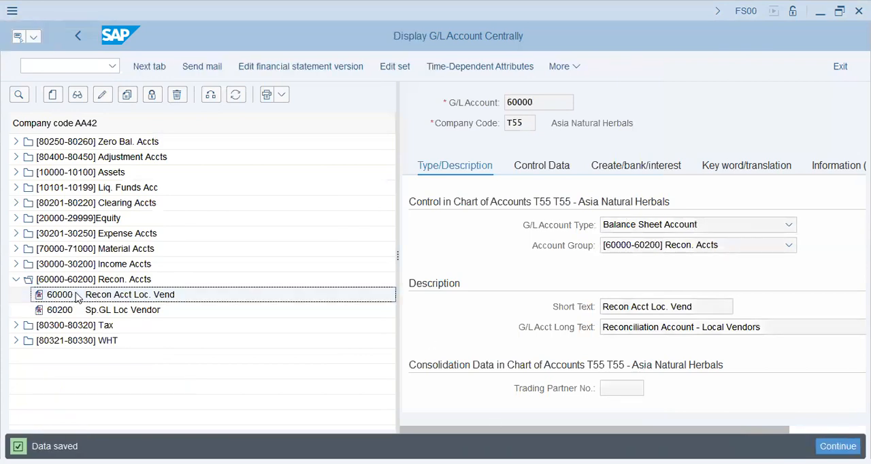
# - Check the Notepad list and copy G/L account 60200 Sp.GL Loc Vendor to company code T55 in SAP
pyautogui.hotkey('alt', 'Tab')
pyautogui.moveTo(70, 145); pyautogui.dragTo(37, 145)
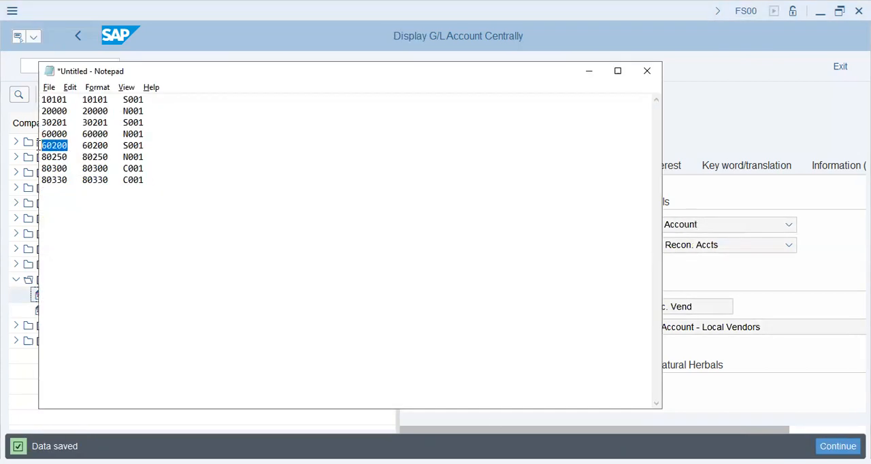
pyautogui.hotkey('alt', 'Tab')
pyautogui.click(116, 311)
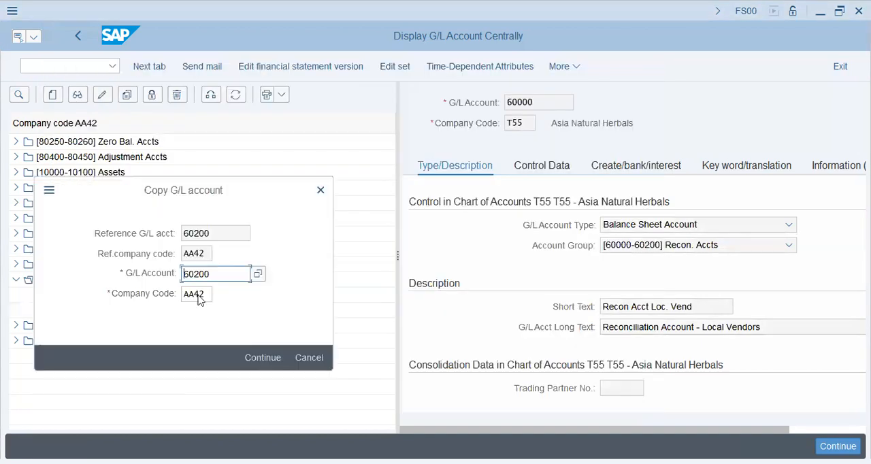
pyautogui.press('Tab')
pyautogui.write('t55')
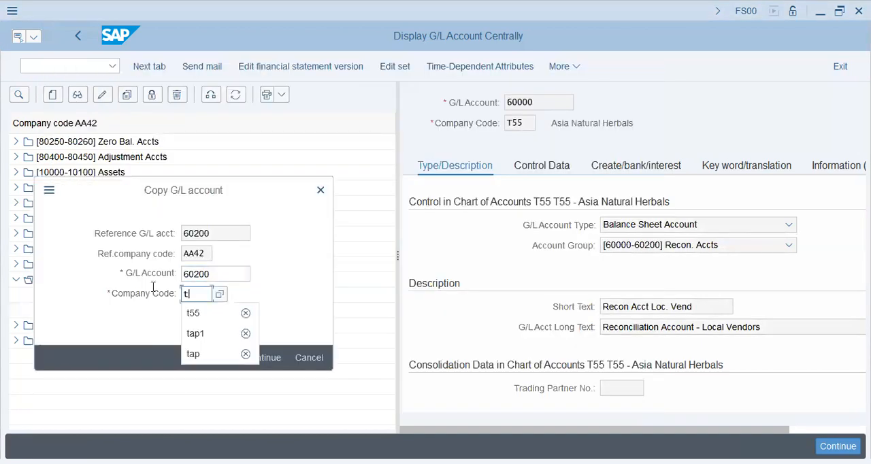
pyautogui.click(275, 356)
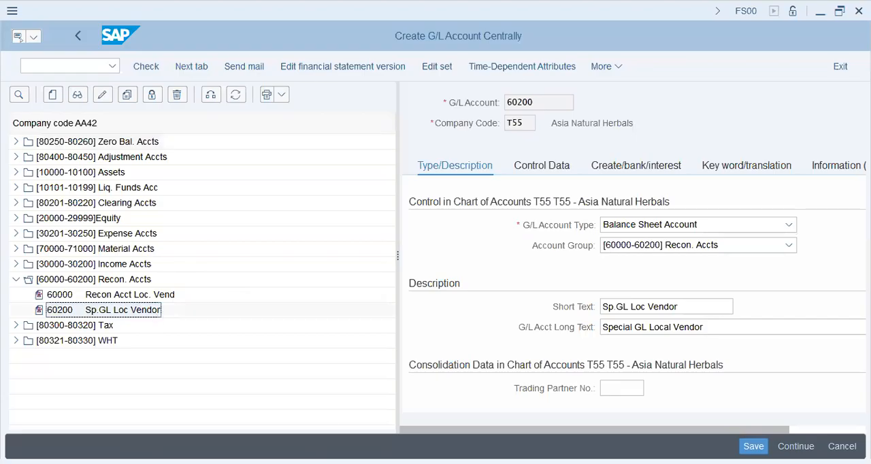
# - Save account 60200 and copy G/L account 80250 Zero Bal. Clearing from the Zero Bal. Accts group to company code T55
pyautogui.hotkey('alt', 'Tab')
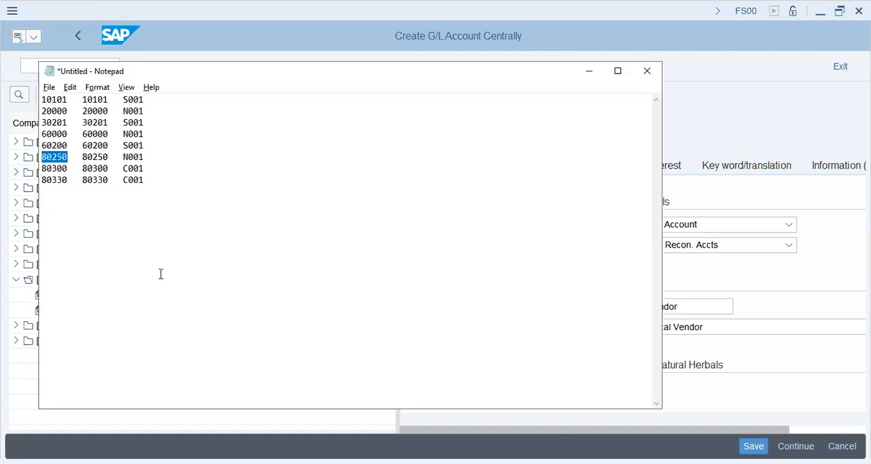
pyautogui.hotkey('alt', 'Tab')
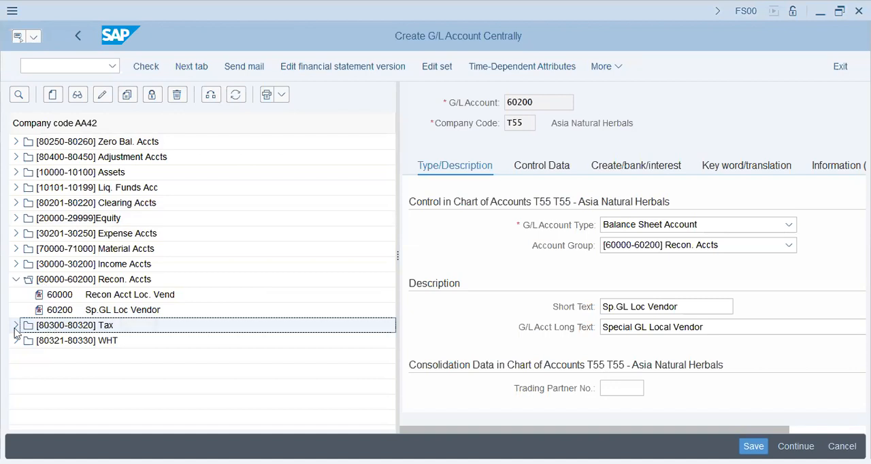
pyautogui.click(56, 203)
pyautogui.click(63, 157)
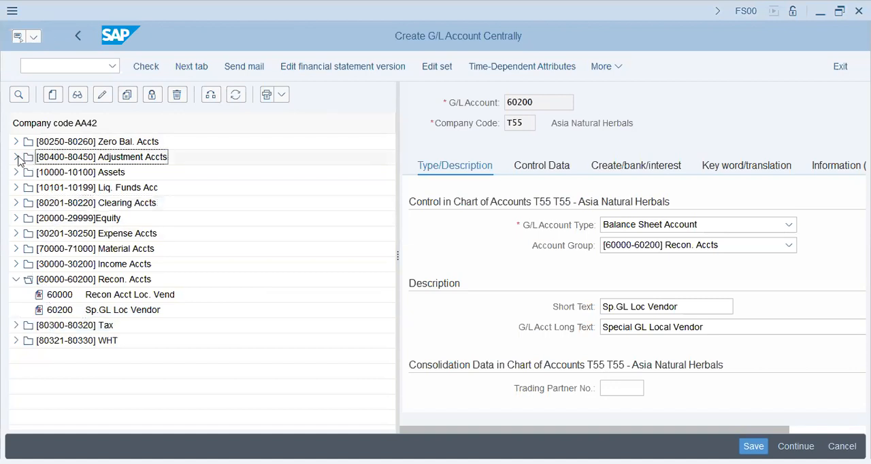
pyautogui.click(17, 146)
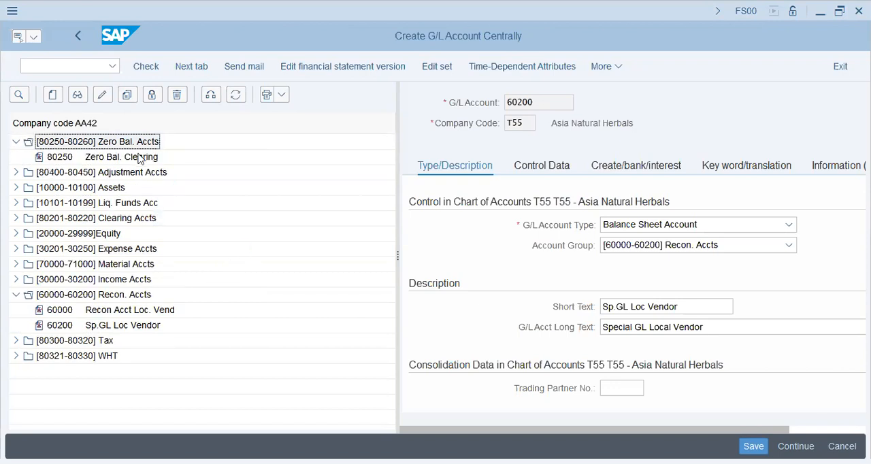
pyautogui.doubleClick(139, 158)
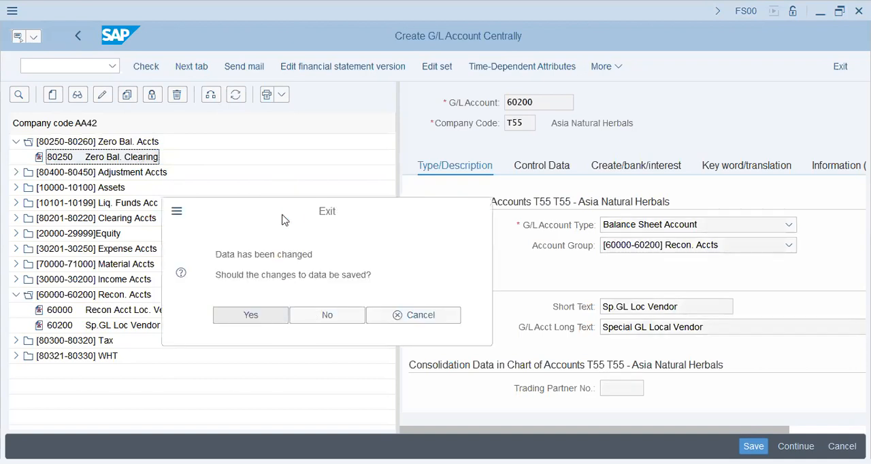
pyautogui.press('Return')
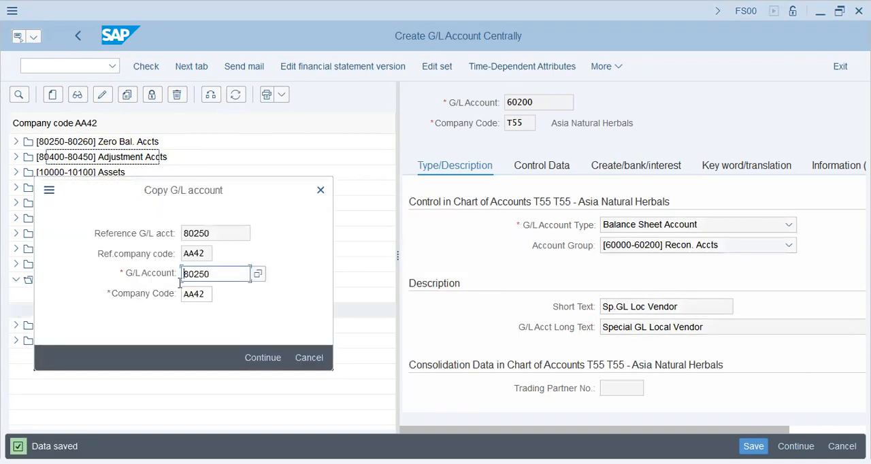
pyautogui.moveTo(208, 294); pyautogui.dragTo(173, 294)
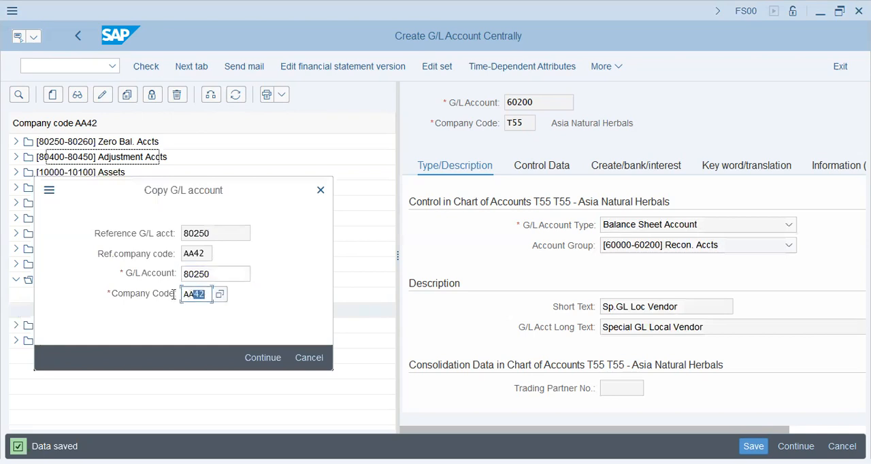
pyautogui.write('t55')
pyautogui.click(251, 358)
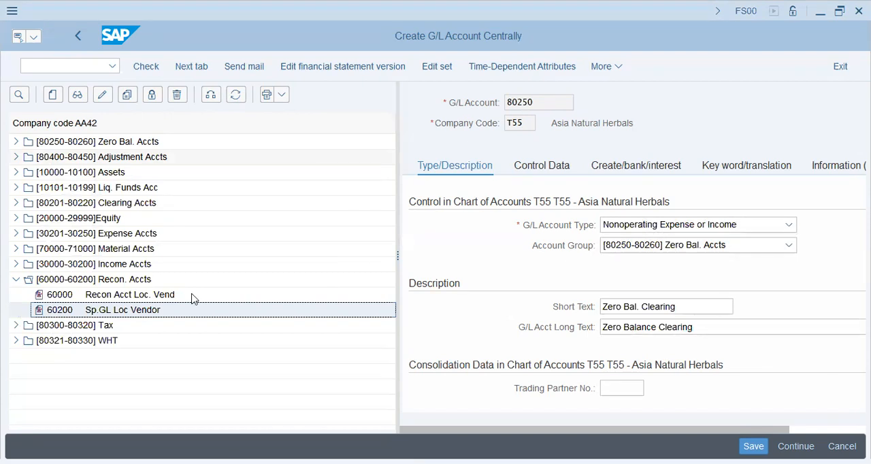
# - Save account 80250 and copy G/L account 80300 Input Sales Tax from the Tax group to company code T55
pyautogui.hotkey('alt', 'Tab')
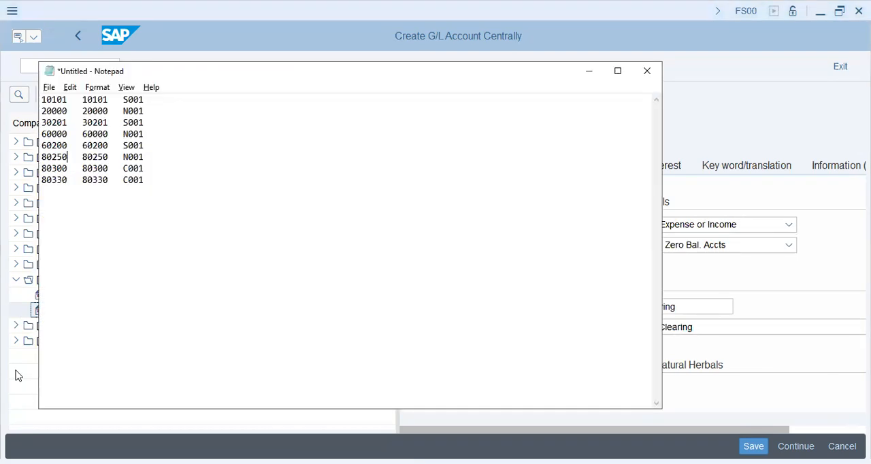
pyautogui.click(16, 325)
pyautogui.doubleClick(68, 341)
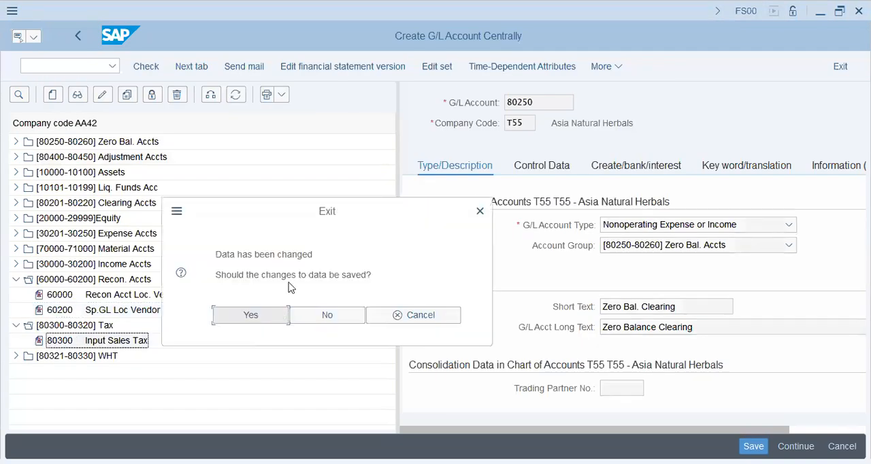
pyautogui.press('Return')
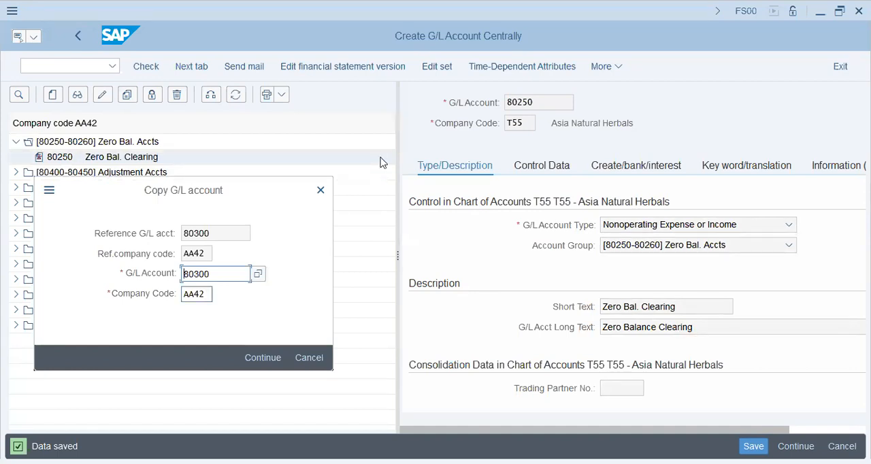
pyautogui.write('t55')
pyautogui.click(271, 358)
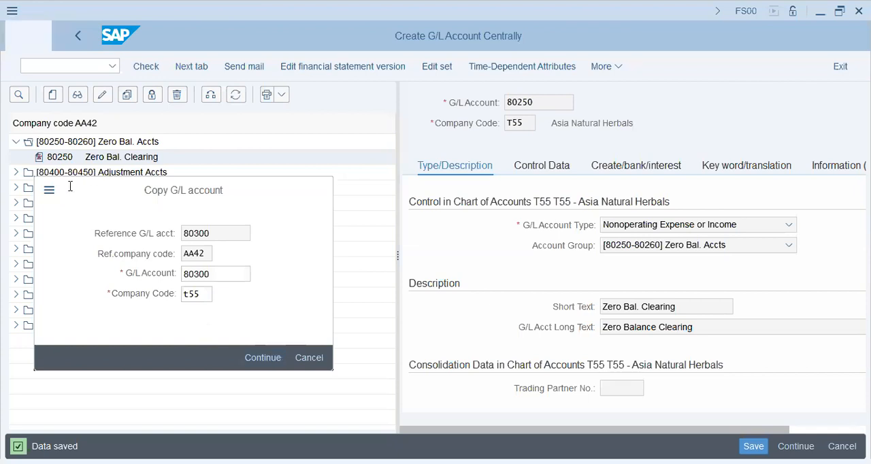
# - Save account 80300, then copy G/L account 80330 WHT from the WHT group to company code T55 and save it
pyautogui.hotkey('alt', 'Tab')
pyautogui.click(20, 329)
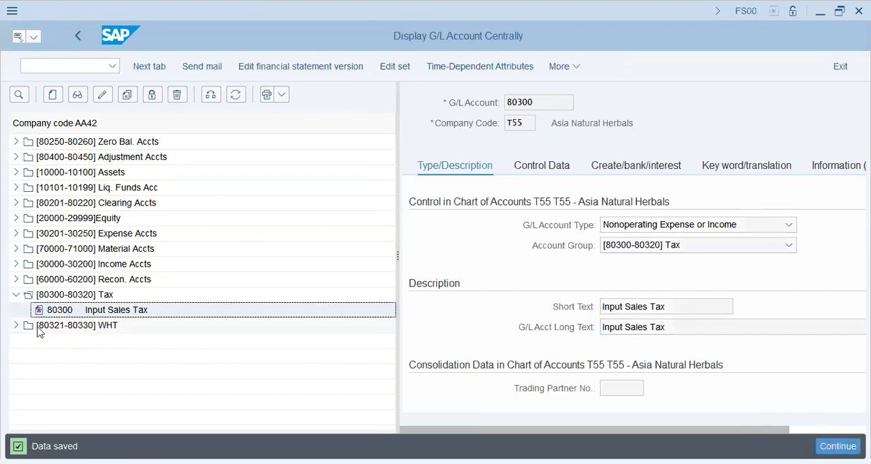
pyautogui.click(15, 326)
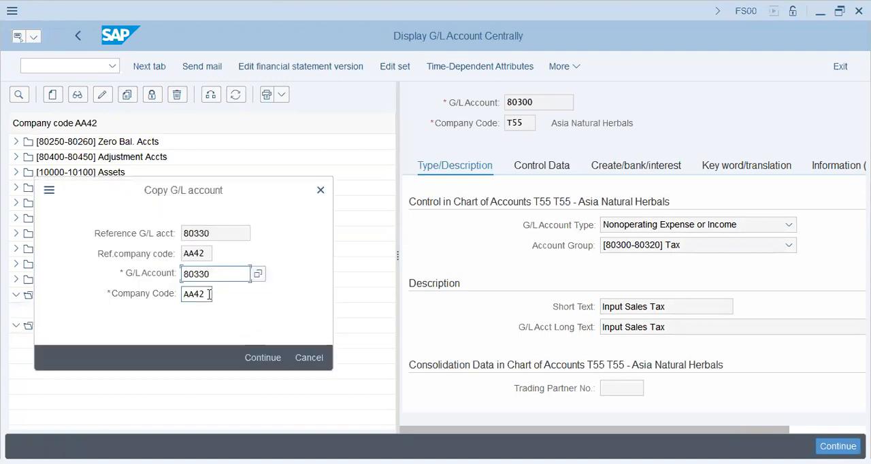
pyautogui.press('Tab')
pyautogui.write('t55')
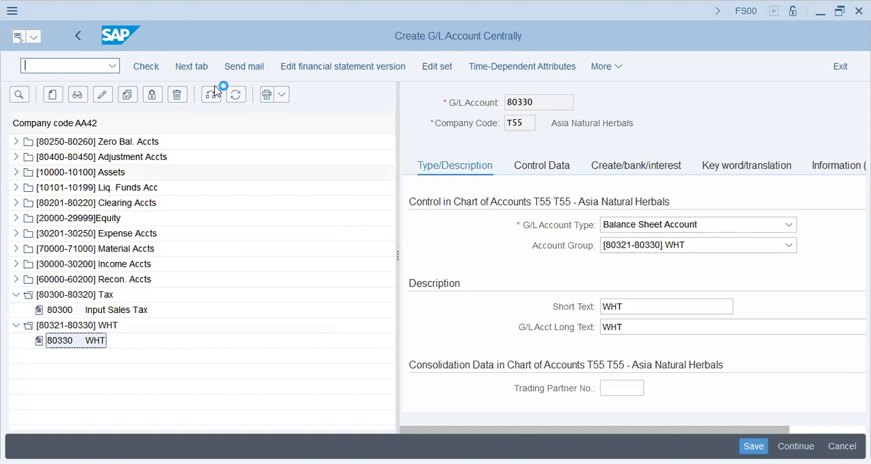
pyautogui.hotkey('ctrl', 's')
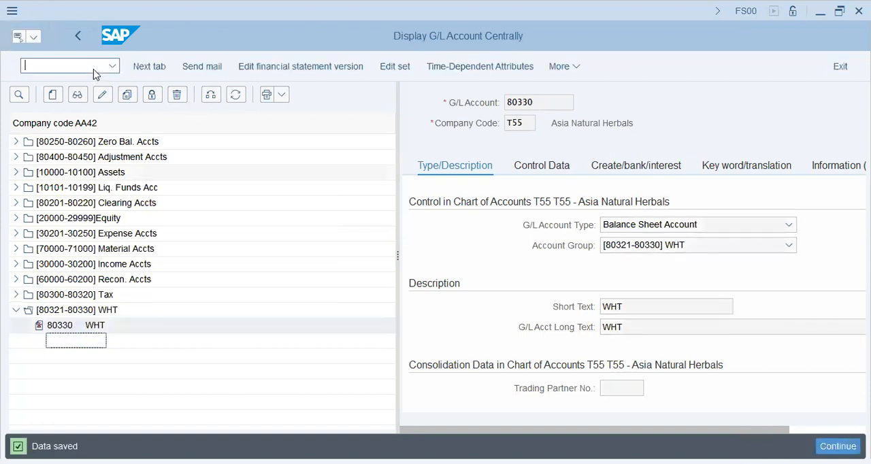
# - Go to SPRO and open Assign Default Profit Center to Accounts under General Ledger Accounting master data for company code T55
pyautogui.write('/nspro')
pyautogui.press('Return')
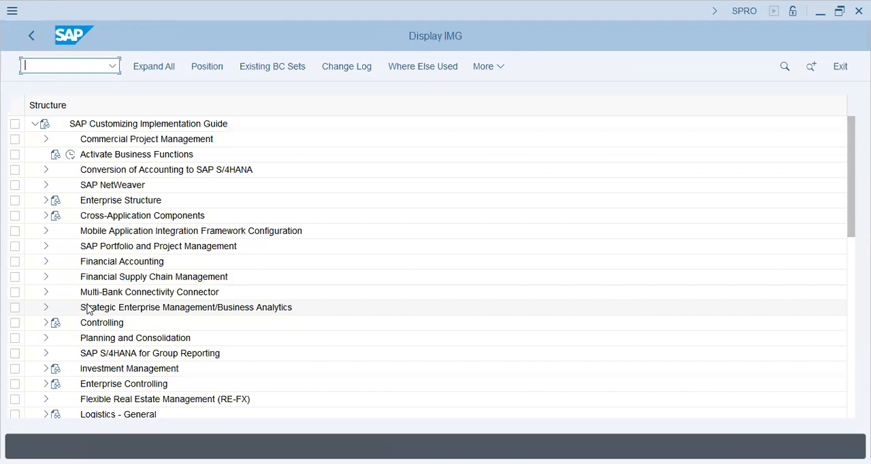
pyautogui.click(43, 260)
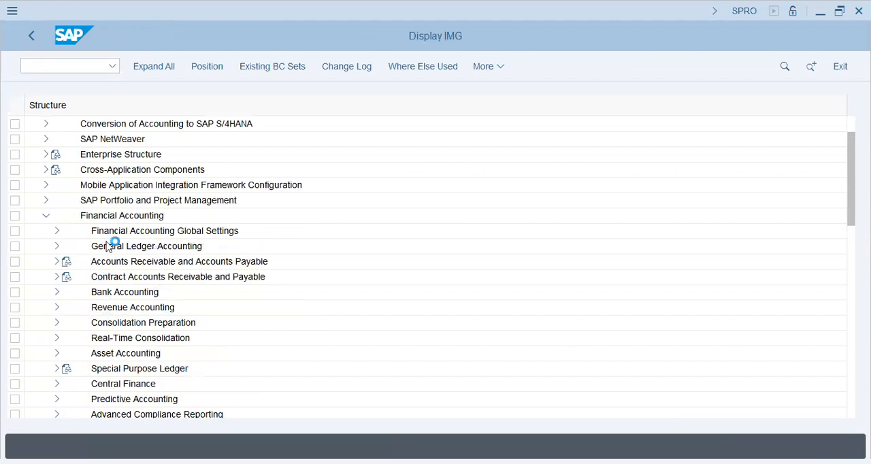
pyautogui.click(57, 247)
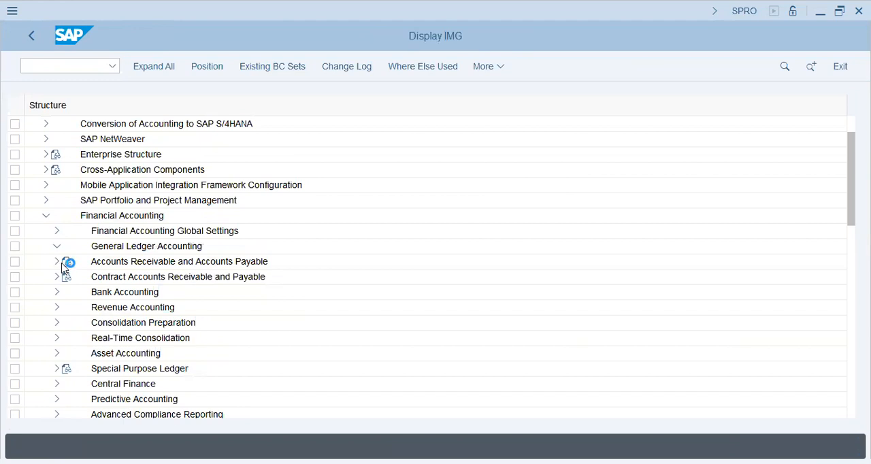
pyautogui.click(66, 262)
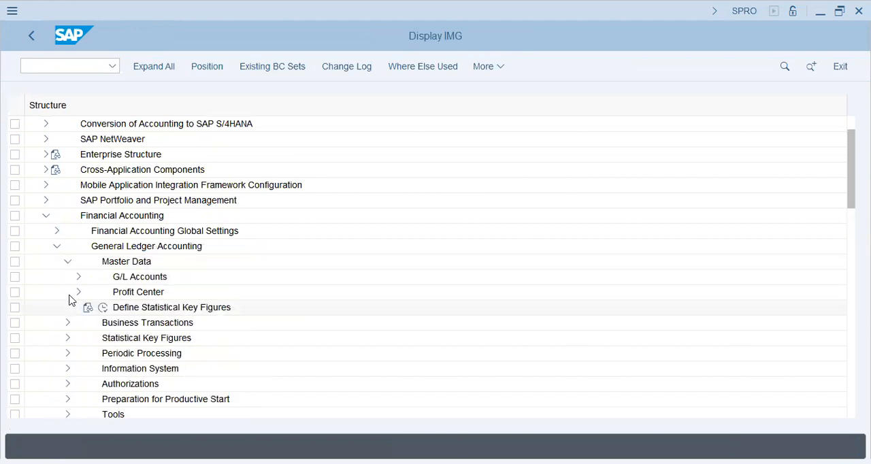
pyautogui.click(76, 292)
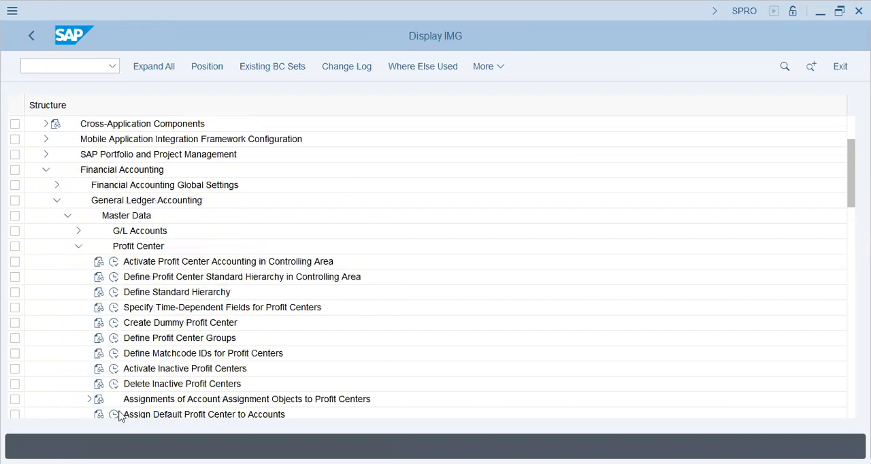
pyautogui.scroll(-2, 122, 357)
pyautogui.click(114, 354)
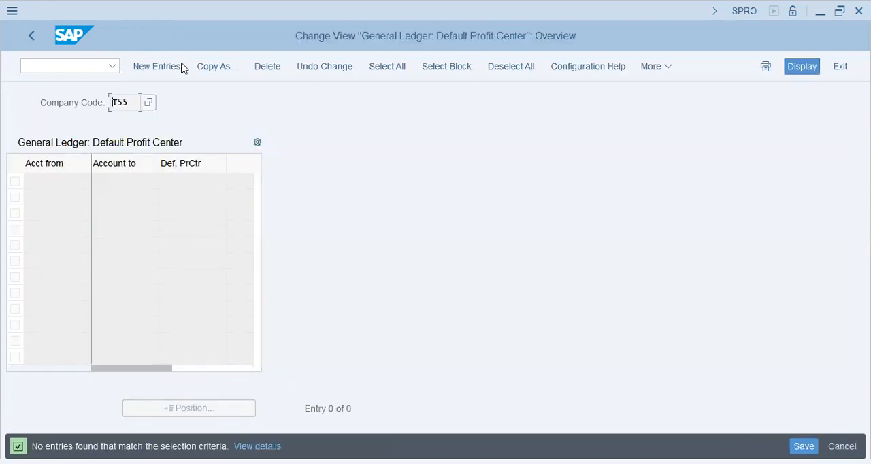
# - Assign default profit centers S001 to accounts 10101, 30201, 60200; N001 to 20000, 60000, 80250; C001 to 80300, 80330, saving in the T55 customizing request
pyautogui.click(181, 66)
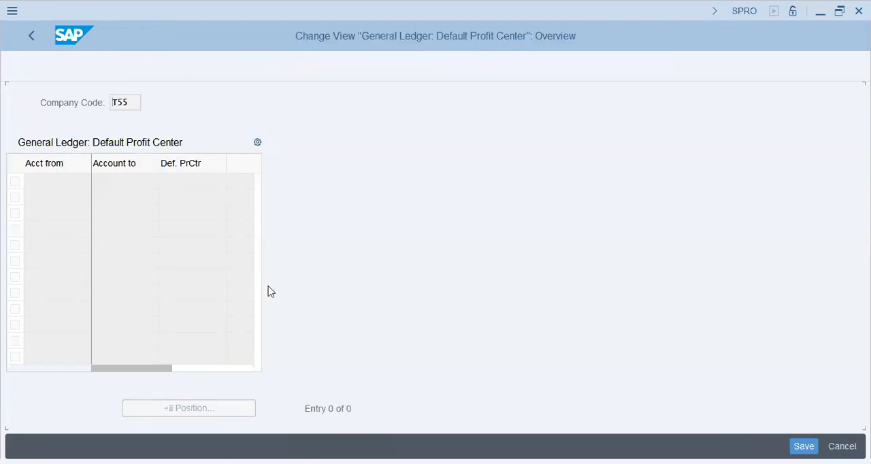
pyautogui.moveTo(145, 180); pyautogui.dragTo(7, 101)
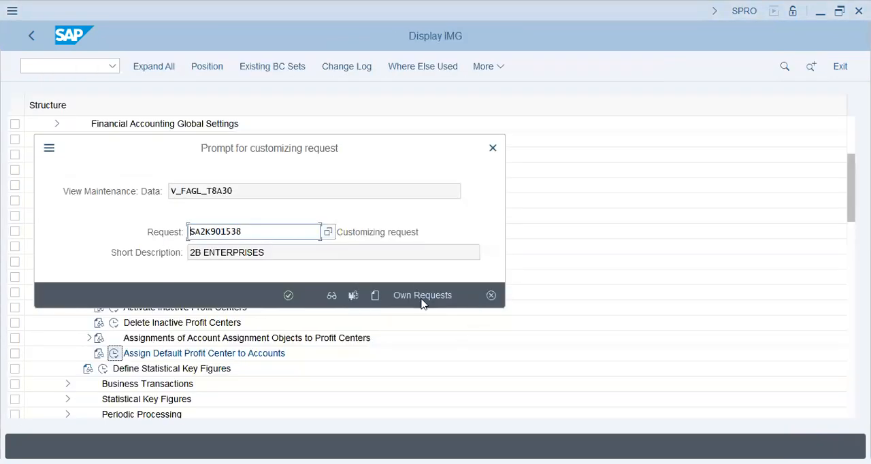
pyautogui.click(423, 300)
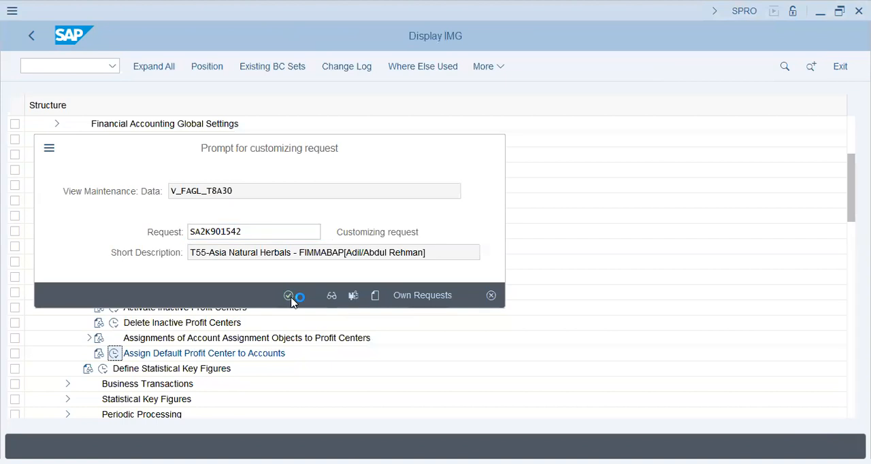
pyautogui.click(291, 298)
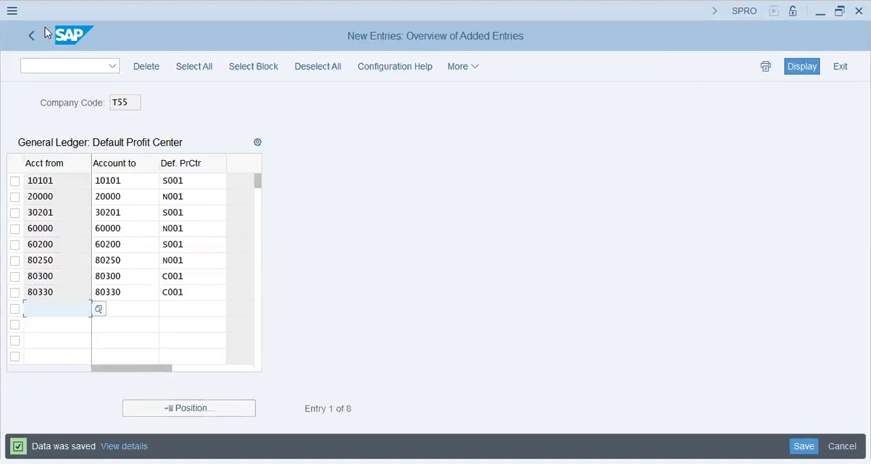
pyautogui.click(30, 39)
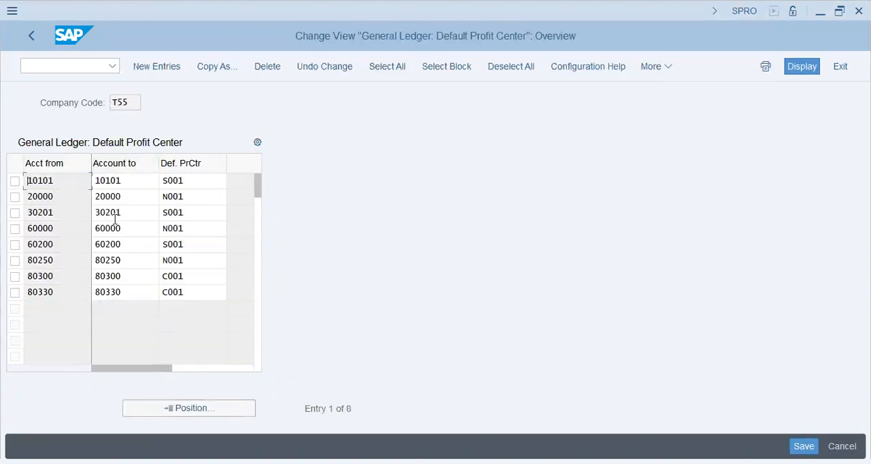
pyautogui.click(35, 35)
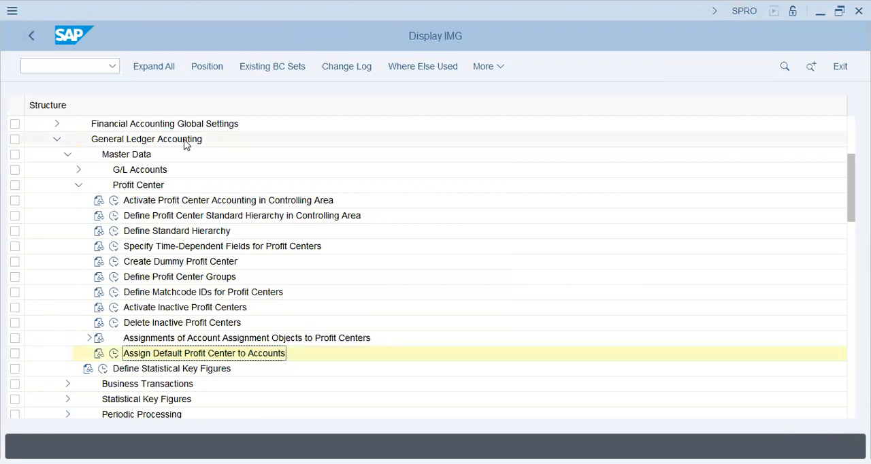
# - Leave the customizing guide, open FB50 Enter G/L Account Document and switch off the tree
pyautogui.click(93, 67)
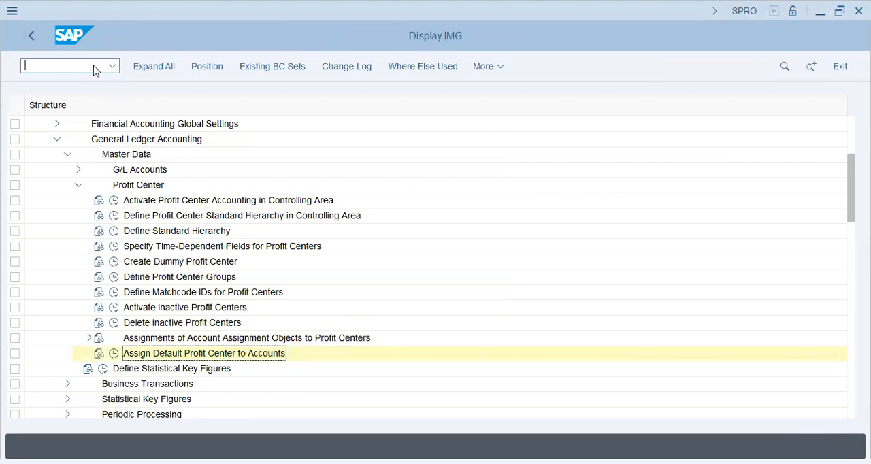
pyautogui.click(33, 36)
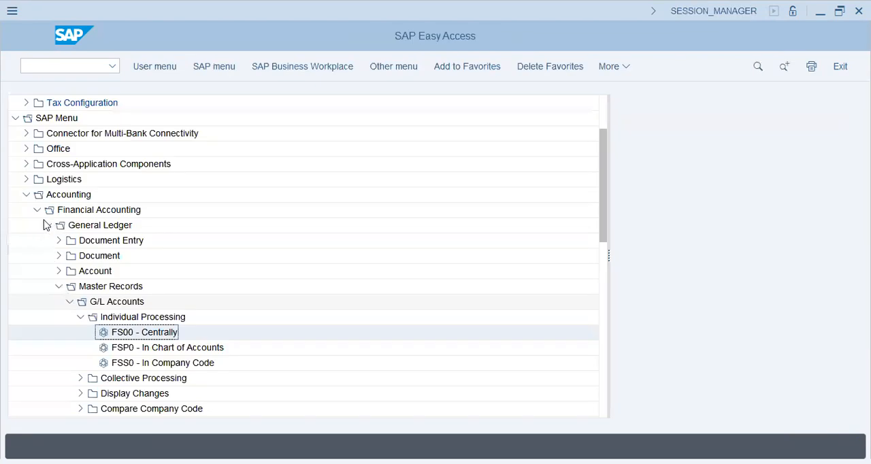
pyautogui.click(58, 285)
pyautogui.click(59, 240)
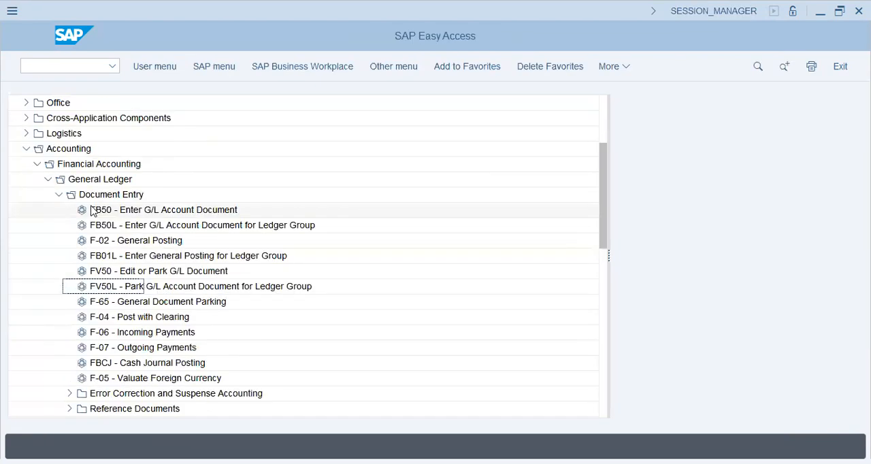
pyautogui.doubleClick(91, 210)
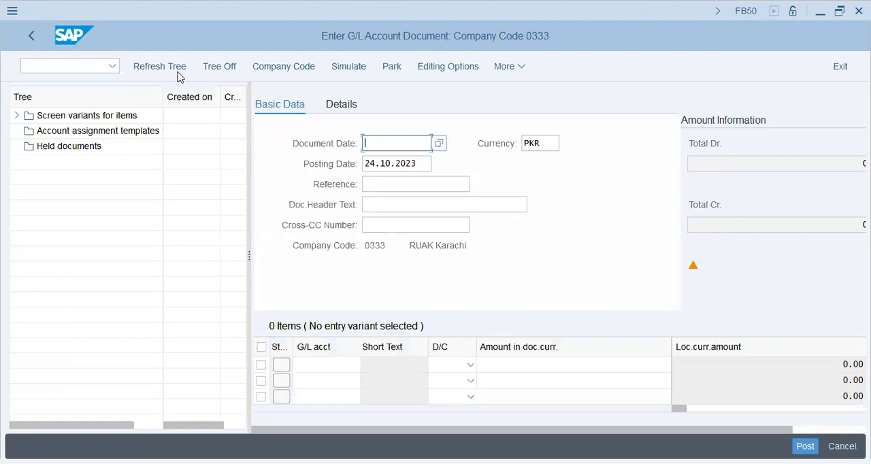
pyautogui.click(202, 72)
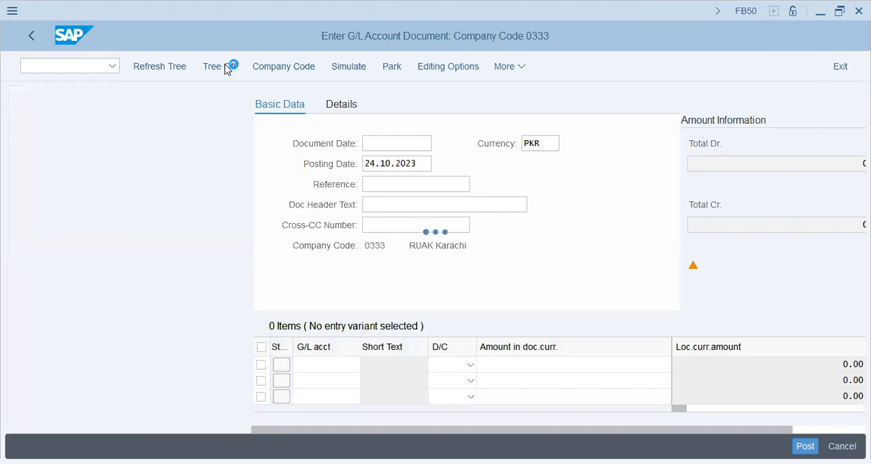
pyautogui.click(226, 71)
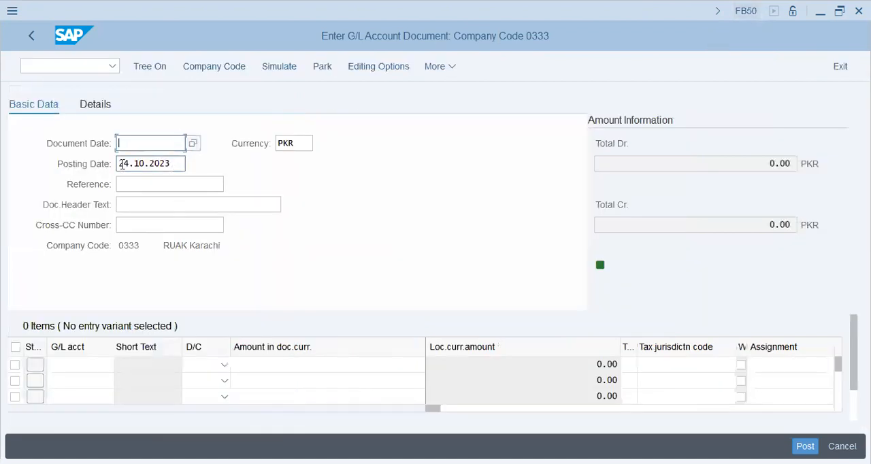
# - Set the document date to 24.10.2023 and the document header text to 500
pyautogui.press('Tab')
pyautogui.hotkey('ctrl', 'c')
pyautogui.click(129, 143)
pyautogui.hotkey('ctrl', 'v')
pyautogui.click(171, 204)
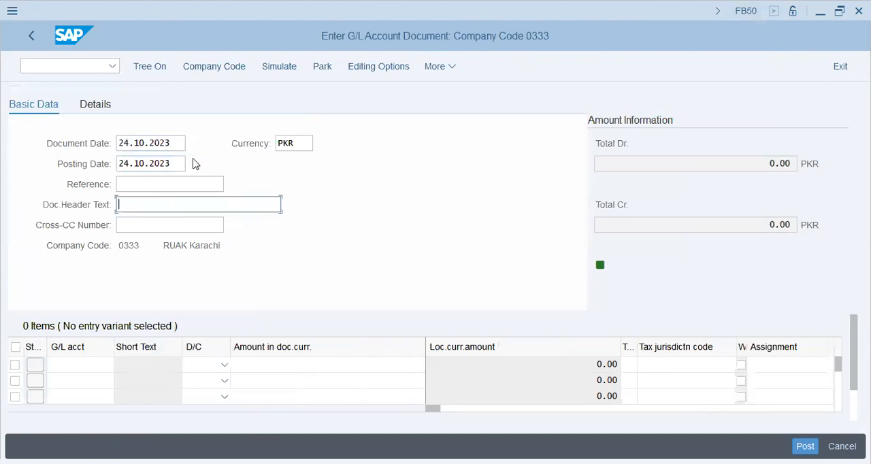
pyautogui.write('500')
pyautogui.press('Tab')
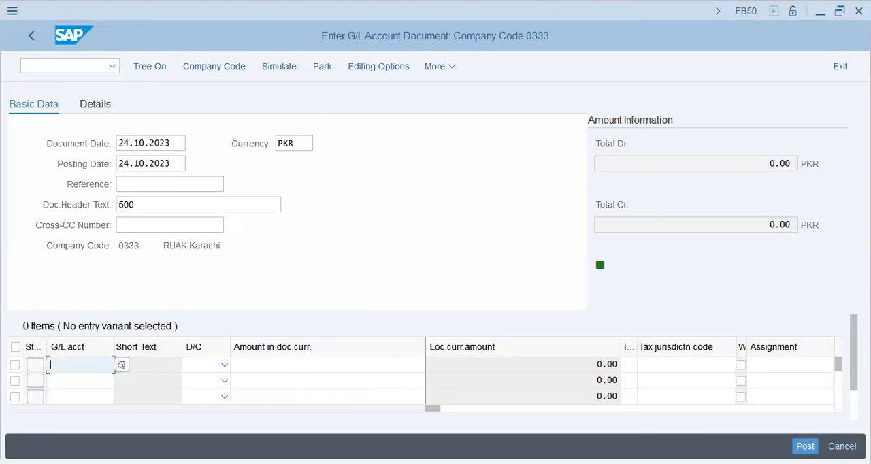
# - Enter a 500 debit line for account 30201 and a credit line for account 10101 with amount *
pyautogui.write('30201')
pyautogui.press('Tab')
pyautogui.press('Tab')
pyautogui.write('500')
pyautogui.press('Return')
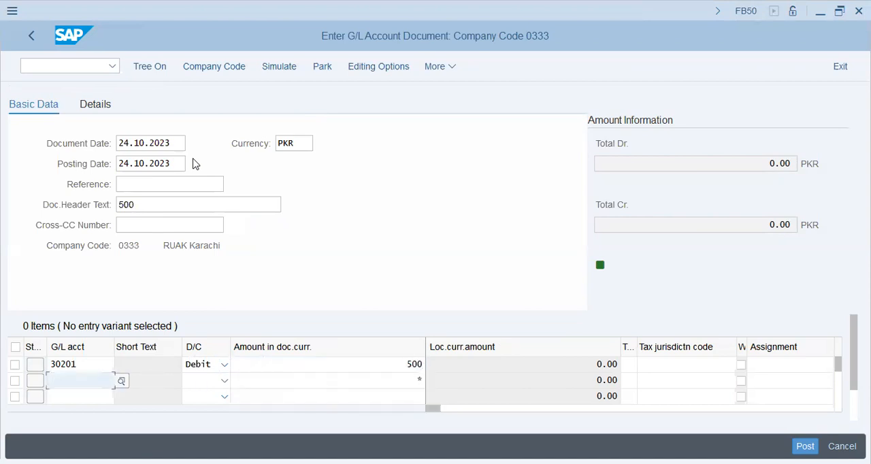
pyautogui.write('10101')
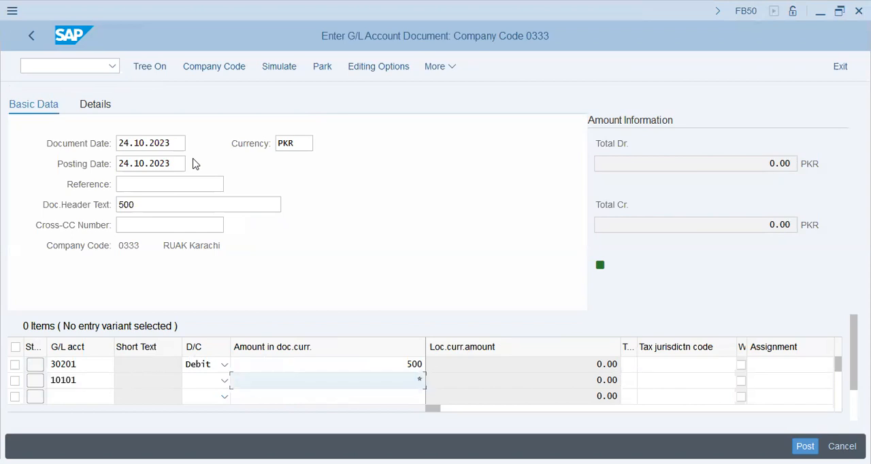
pyautogui.press('Tab')
pyautogui.press('Down')
pyautogui.press('Tab')
pyautogui.press('Up')
pyautogui.press('Tab')
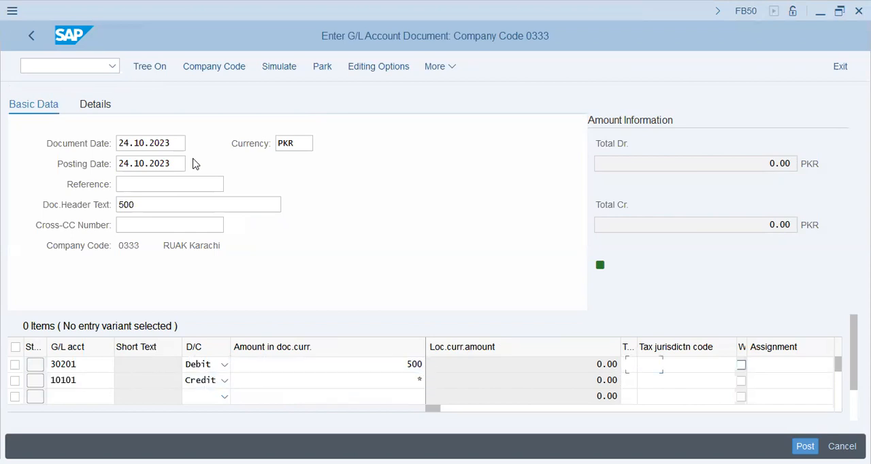
# - Enter 500 as the assignment of both the debit and credit line items
pyautogui.press('Tab')
pyautogui.press('Tab')
pyautogui.write('500')
pyautogui.press('Tab')
pyautogui.hotkey('shift', 'Tab')
pyautogui.press('Down')
pyautogui.write('500')
pyautogui.press('Tab')
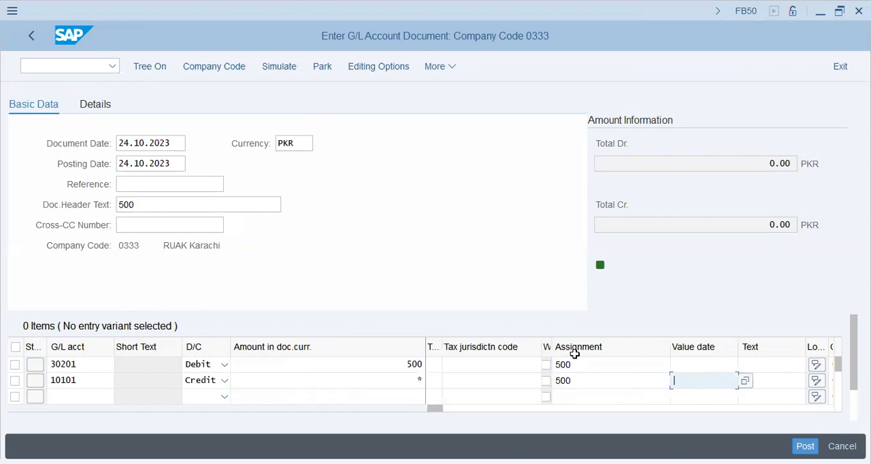
# - Enter 500 as the text of both line items and have the document checked
pyautogui.press('Up')
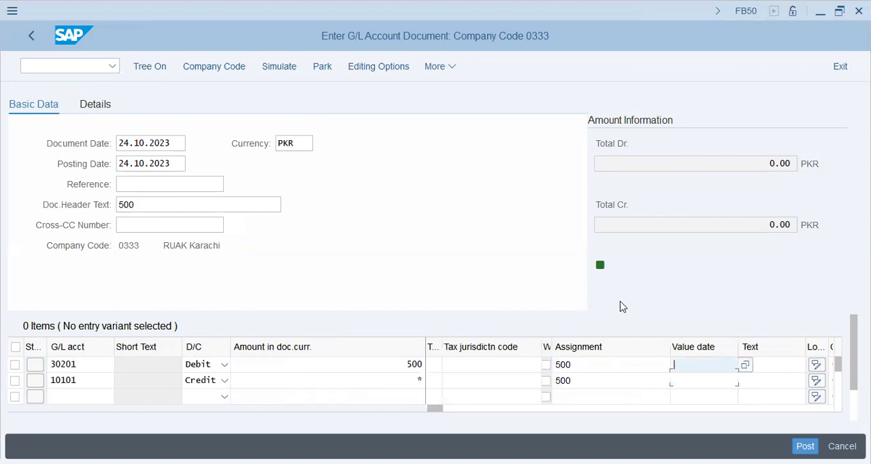
pyautogui.press('Tab')
pyautogui.write('500')
pyautogui.press('Down')
pyautogui.write('500')
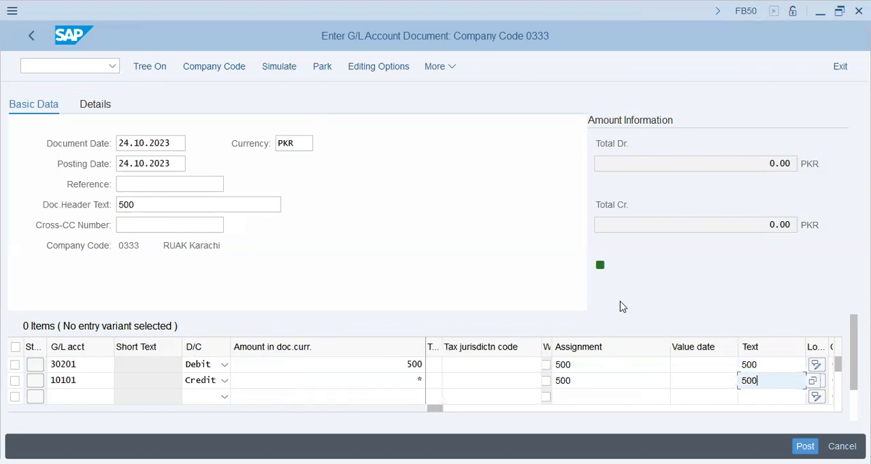
pyautogui.press('Return')
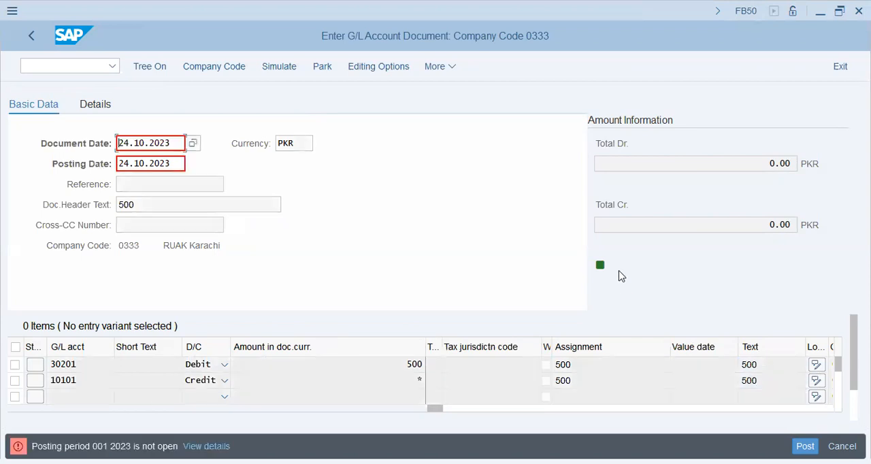
# - View the details of the posting period error and look into Open and Close Posting Periods
pyautogui.click(192, 441)
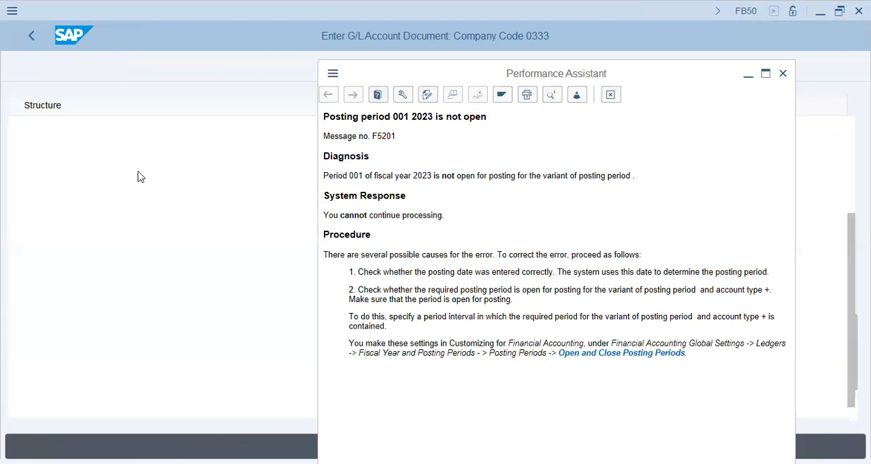
pyautogui.click(106, 170)
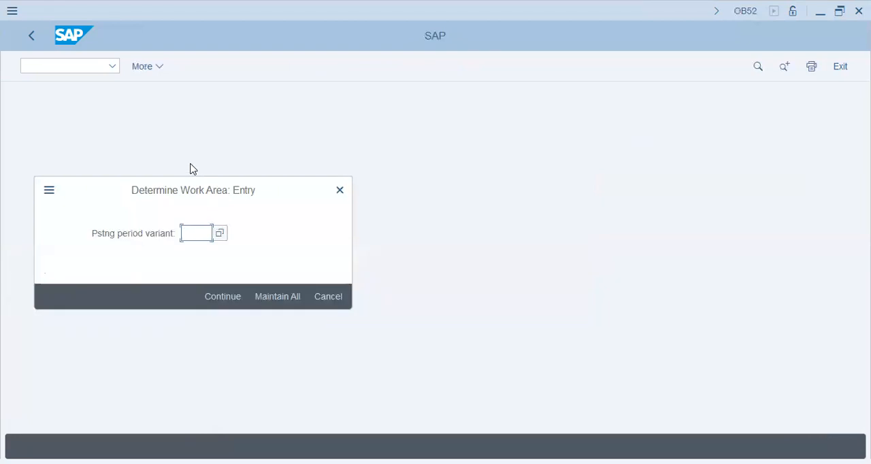
pyautogui.press('Return')
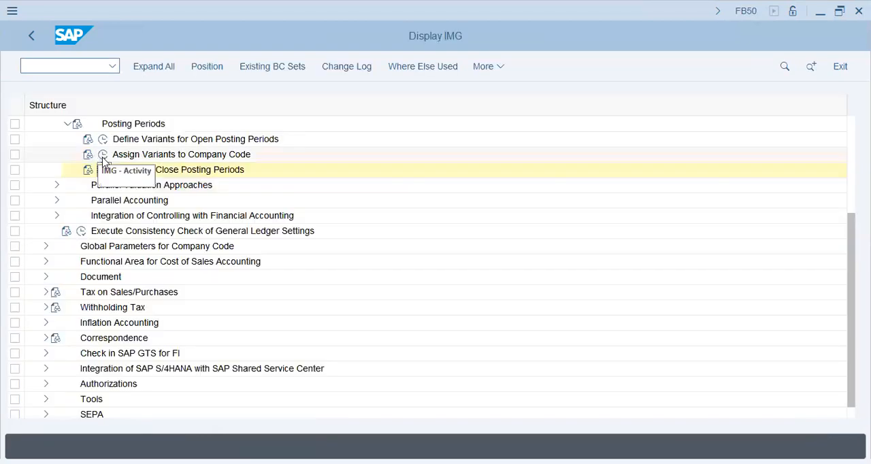
# - Open Assign Variants to Company Code and look up the posting period variant of company code T55
pyautogui.click(102, 154)
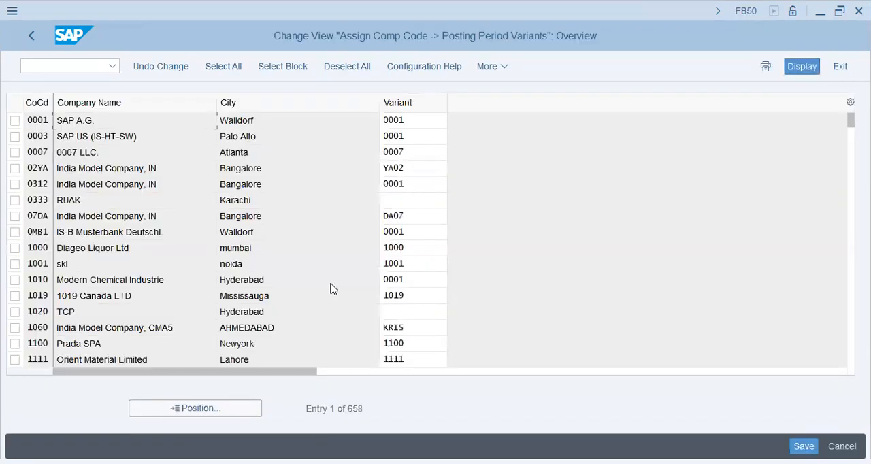
pyautogui.click(227, 412)
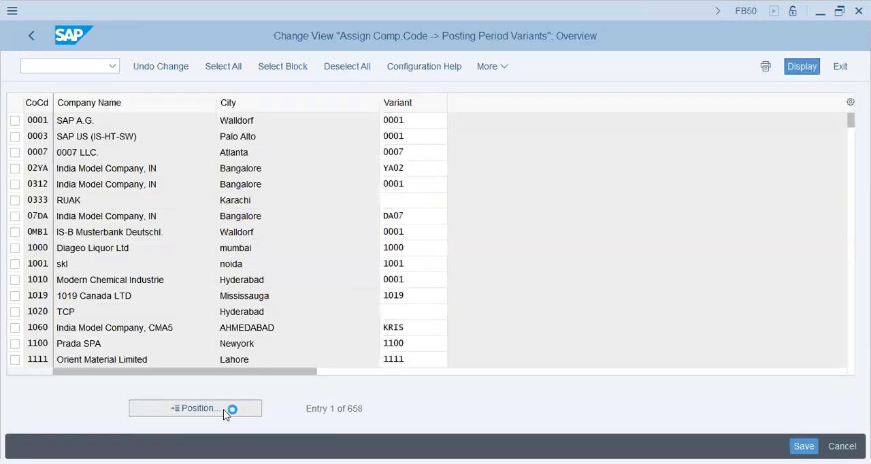
pyautogui.write('t55')
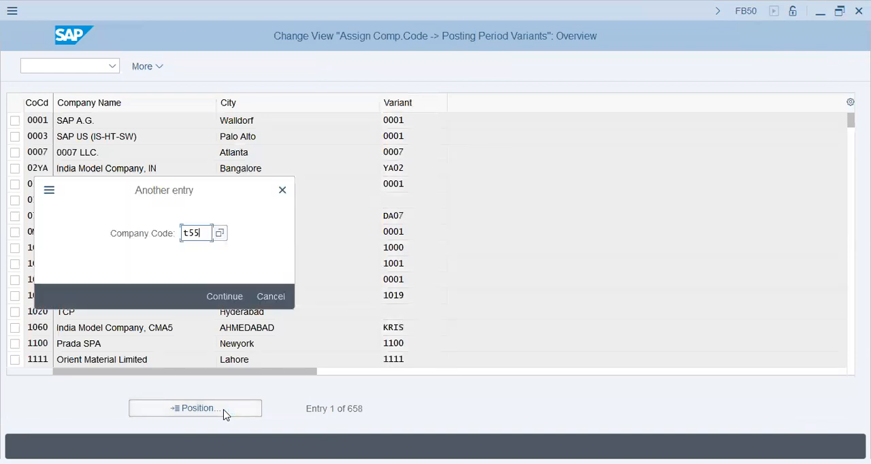
pyautogui.press('Return')
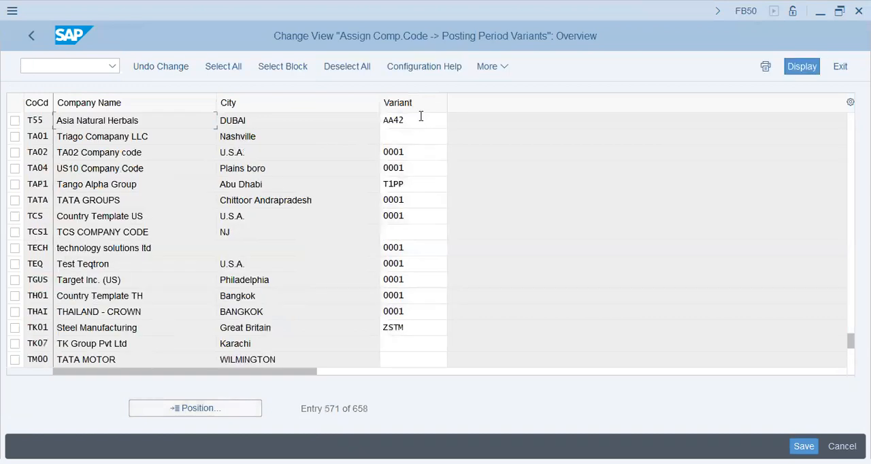
pyautogui.click(420, 116)
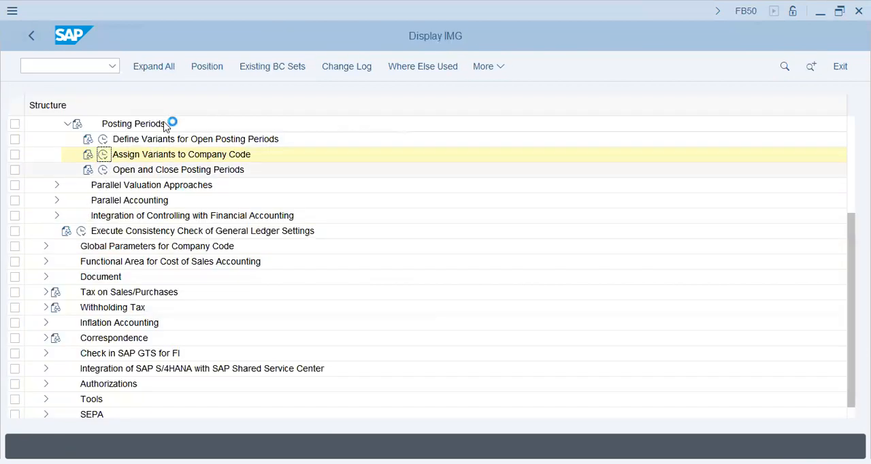
# - Open the posting periods for variant AA42 and examine the account ranges, periods and years of its account types
pyautogui.write('aa42')
pyautogui.click(235, 295)
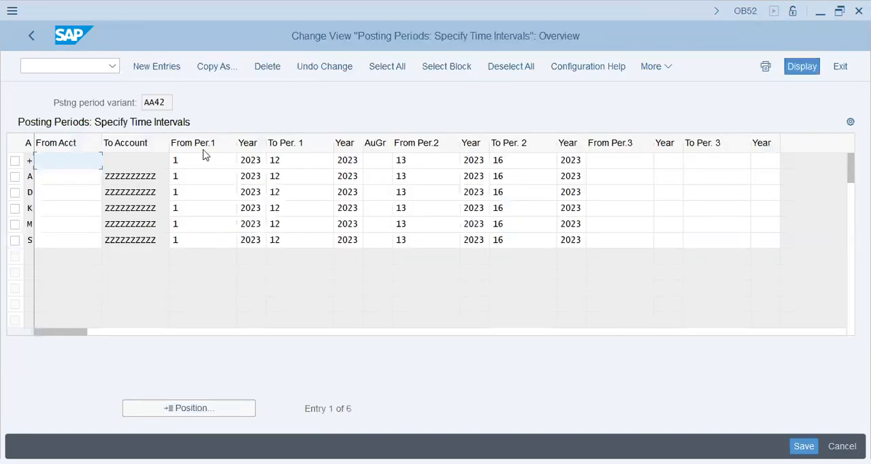
pyautogui.click(259, 161)
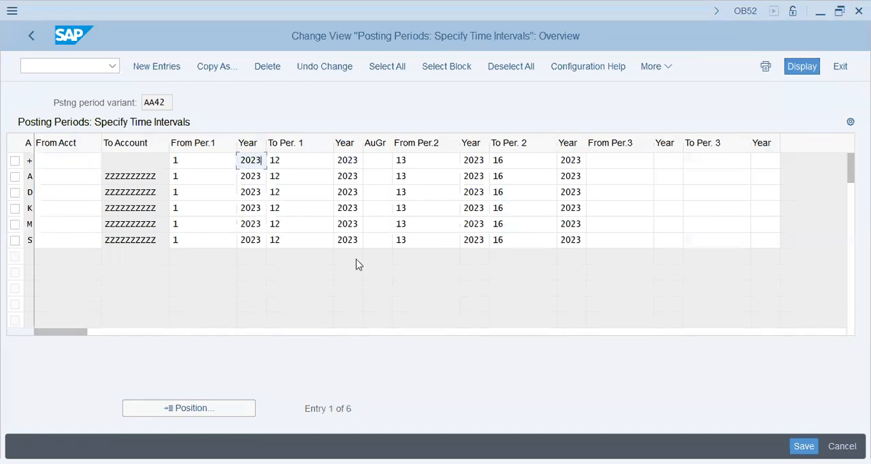
pyautogui.click(428, 177)
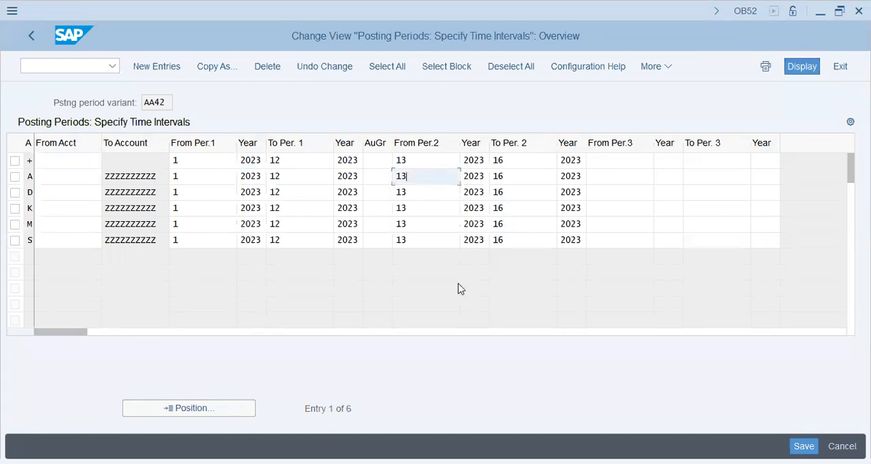
pyautogui.press('Tab')
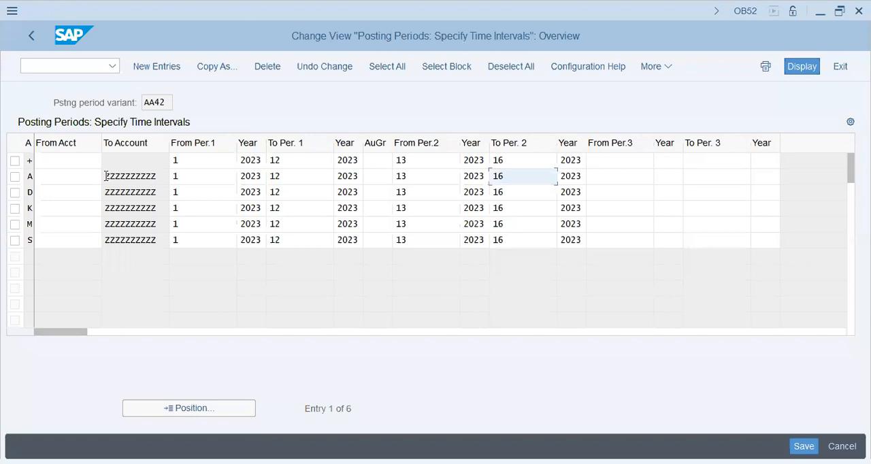
pyautogui.click(64, 195)
pyautogui.click(64, 214)
pyautogui.click(62, 228)
pyautogui.click(62, 243)
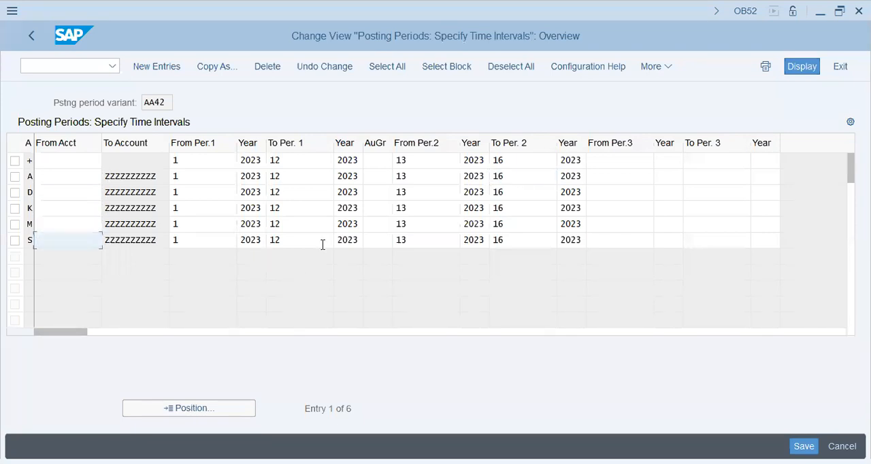
pyautogui.click(356, 241)
pyautogui.click(432, 242)
pyautogui.click(544, 227)
pyautogui.click(196, 236)
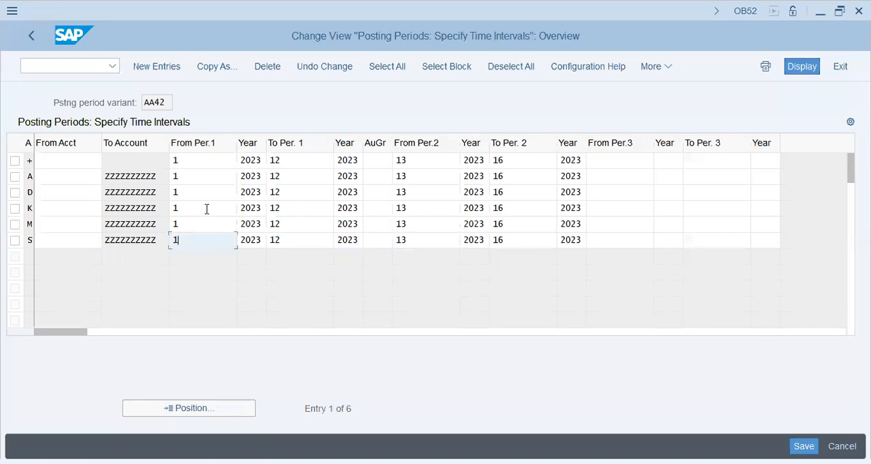
pyautogui.click(68, 161)
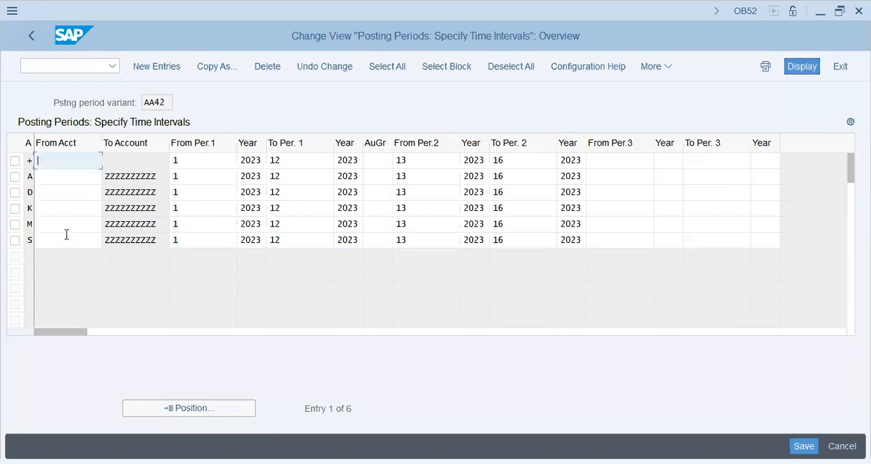
pyautogui.click(136, 240)
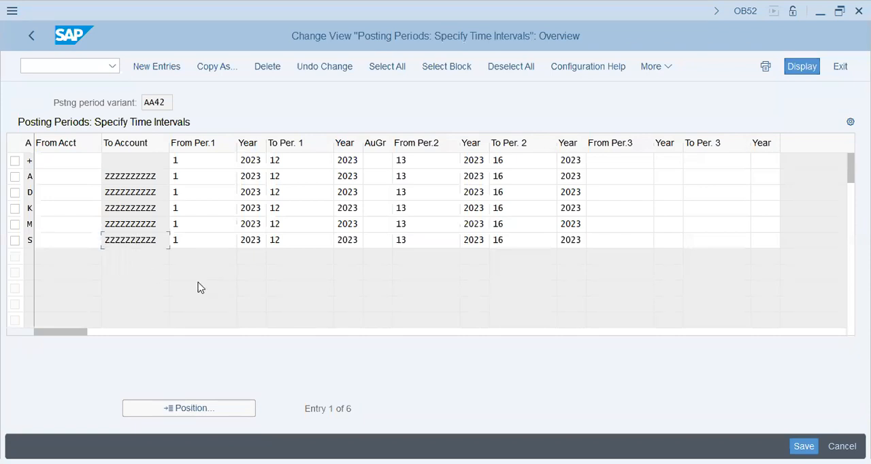
pyautogui.click(31, 37)
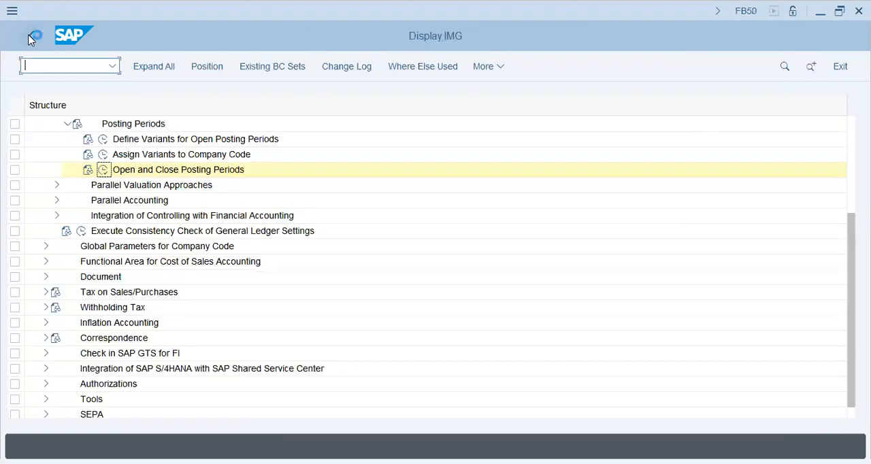
pyautogui.click(28, 39)
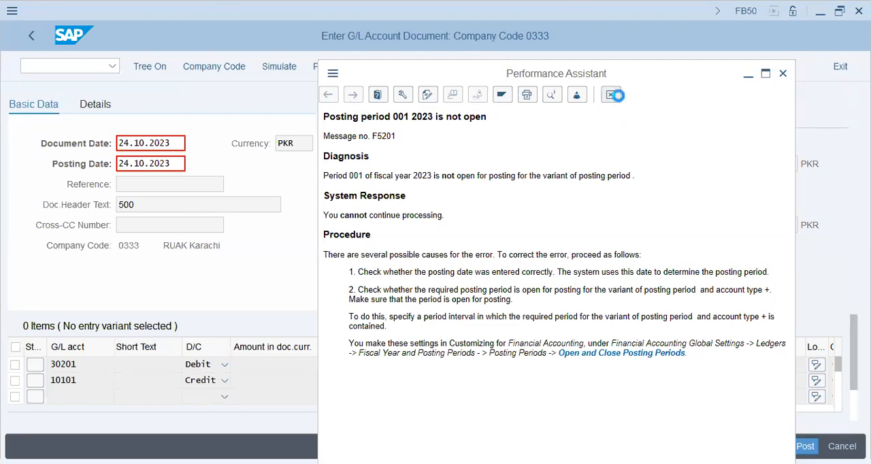
# - Set the document date and posting date of the G/L document to 01.01.2023 and have the document checked
pyautogui.click(173, 143)
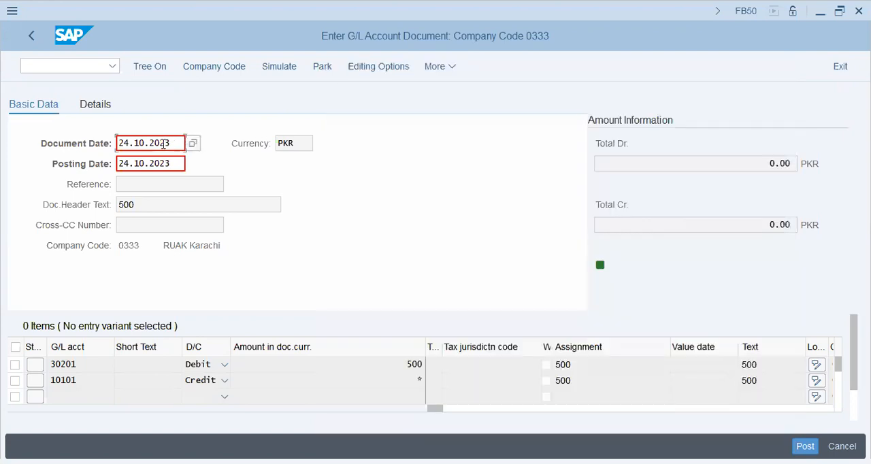
pyautogui.moveTo(172, 140); pyautogui.dragTo(66, 143)
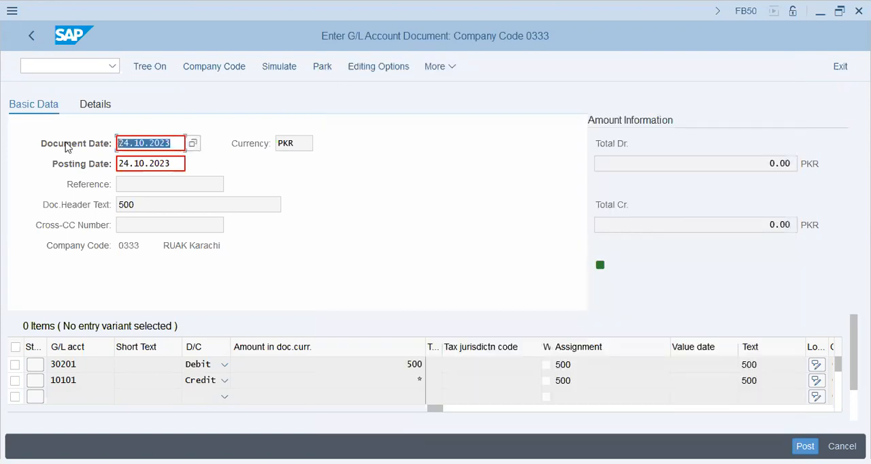
pyautogui.write('24.')
pyautogui.press('BackSpace')
pyautogui.press('BackSpace')
pyautogui.press('BackSpace')
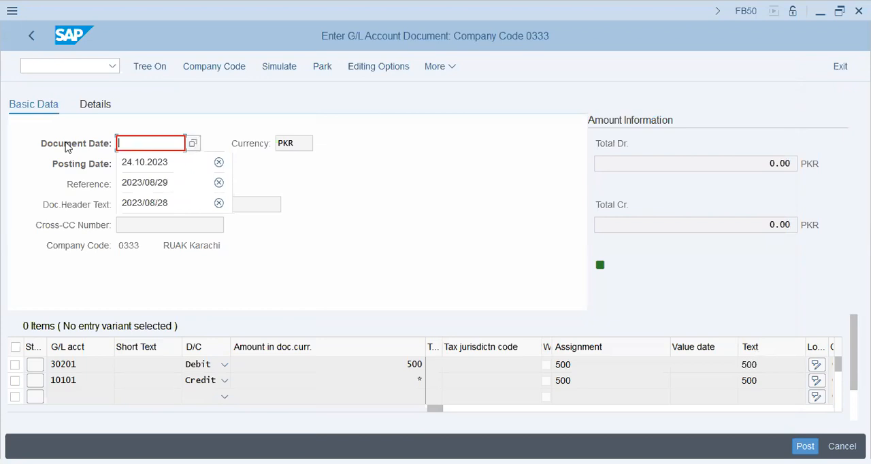
pyautogui.write('01.01.2023')
pyautogui.press('Return')
pyautogui.hotkey('ctrl', 'a')
pyautogui.write('01.01.2023')
pyautogui.press('Return')
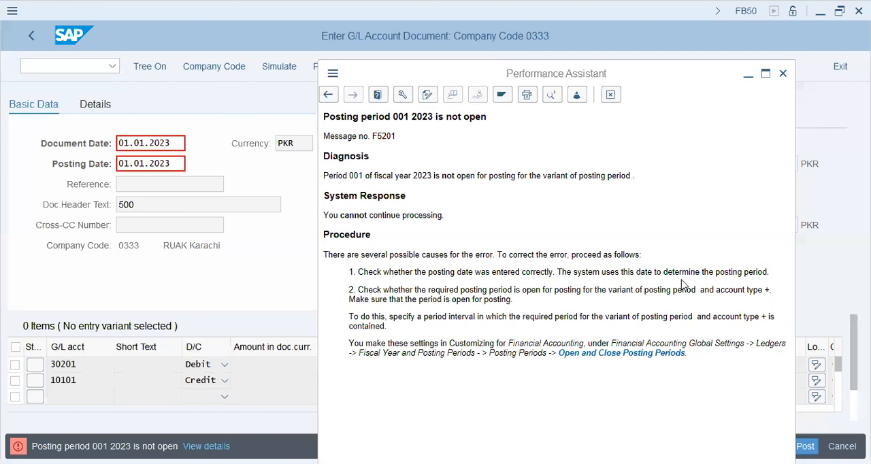
# - Reopen Open and Close Posting Periods for variant AA42 and examine its account types and the intervals for account type S
pyautogui.click(651, 354)
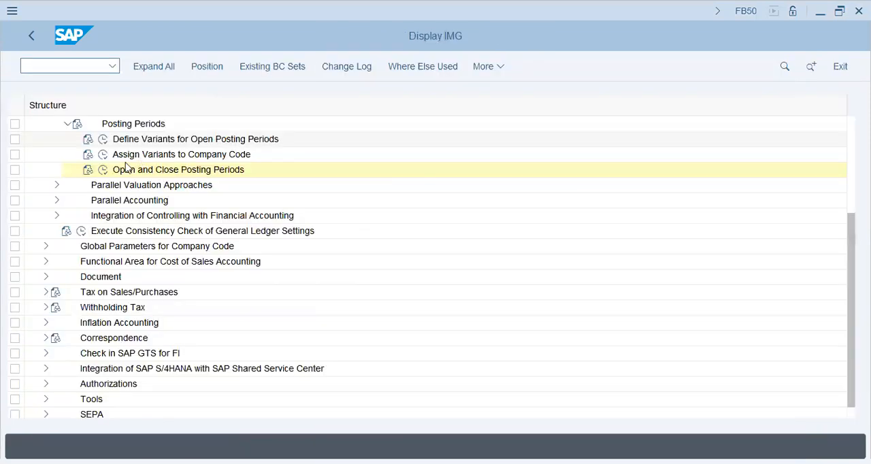
pyautogui.click(103, 170)
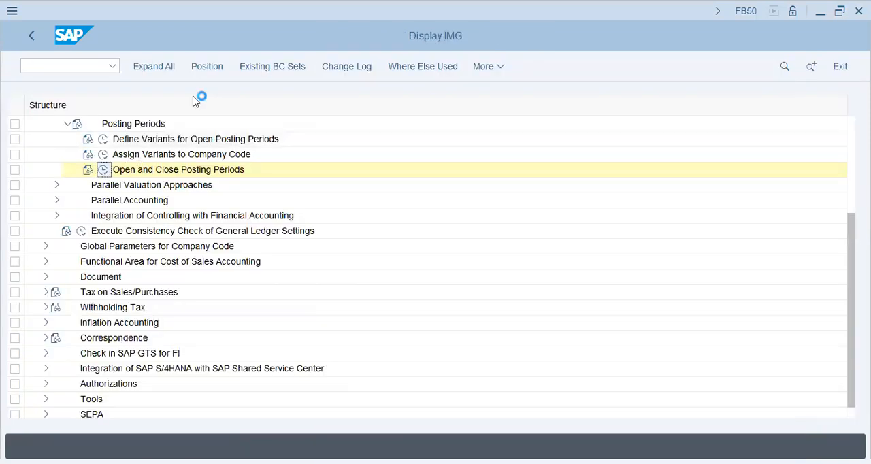
pyautogui.write('aa42')
pyautogui.press('Return')
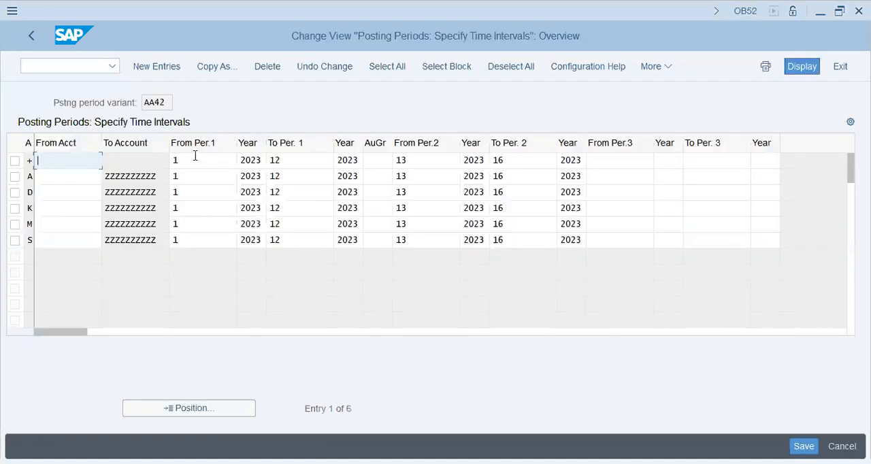
pyautogui.click(172, 160)
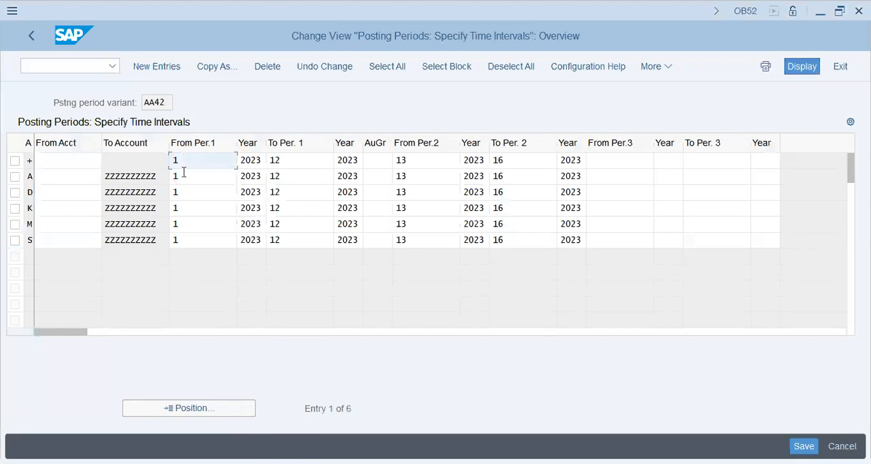
pyautogui.click(29, 176)
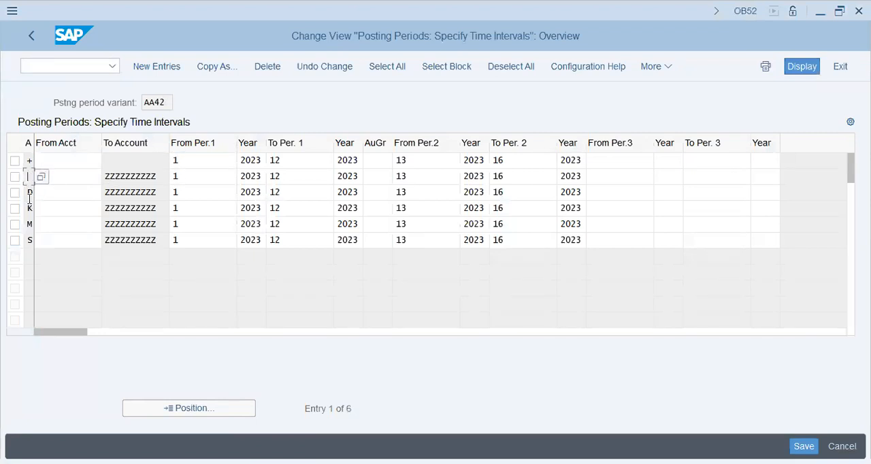
pyautogui.click(30, 193)
pyautogui.click(209, 243)
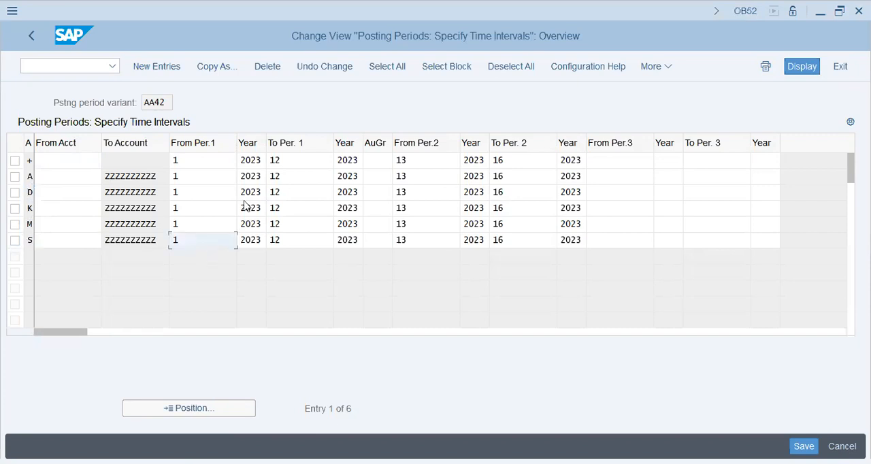
pyautogui.click(251, 240)
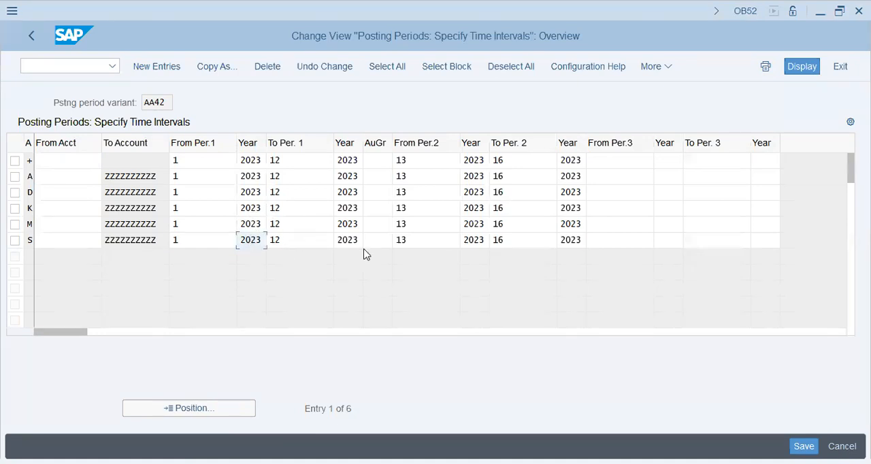
pyautogui.press('Tab')
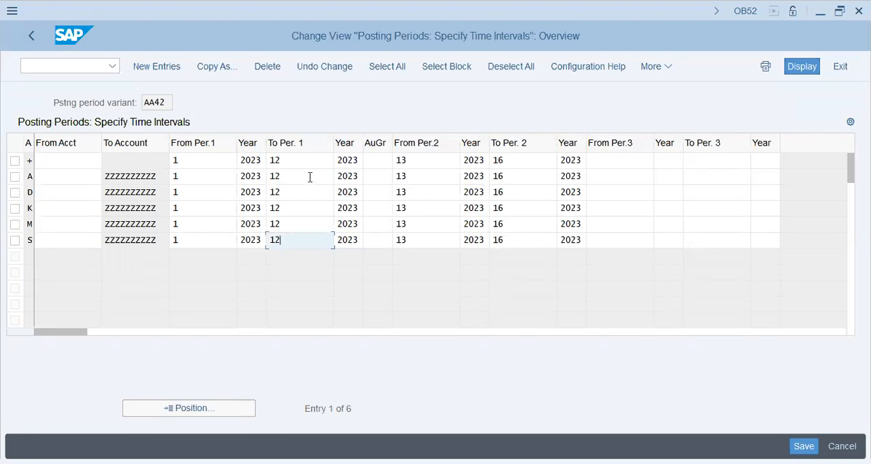
pyautogui.click(429, 239)
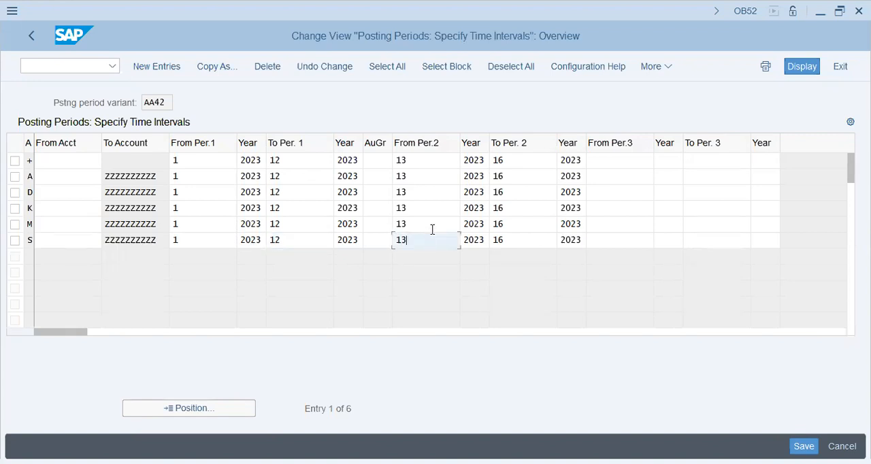
pyautogui.click(577, 241)
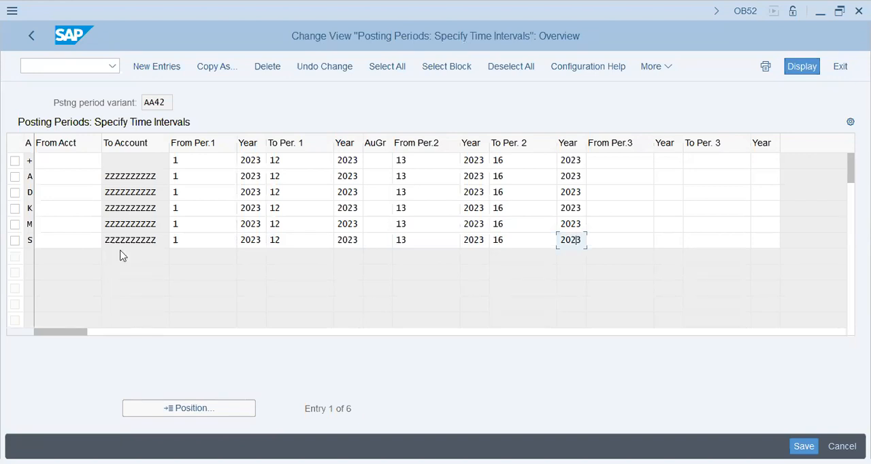
pyautogui.click(203, 243)
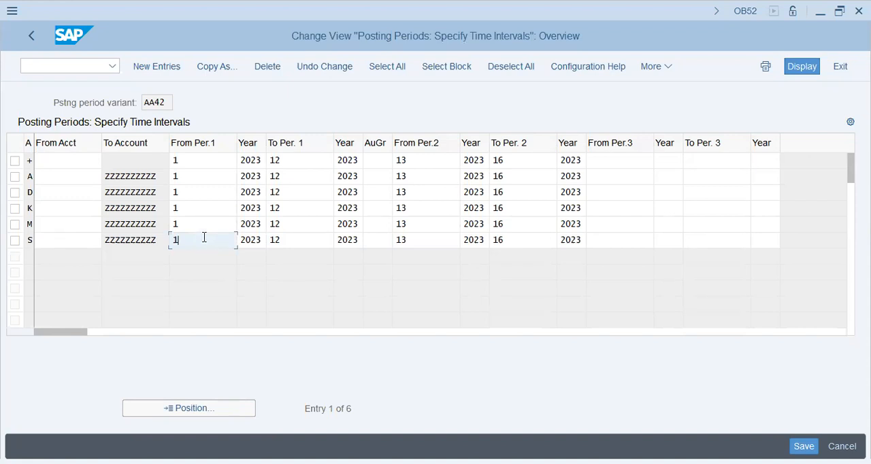
pyautogui.click(31, 40)
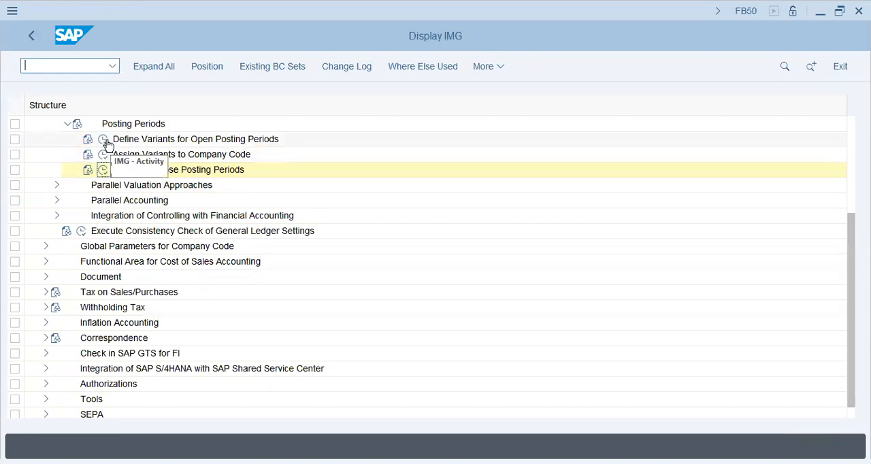
# - Copy the posting period intervals of variant AA42 for all account types, from account through year of period 2
pyautogui.click(103, 171)
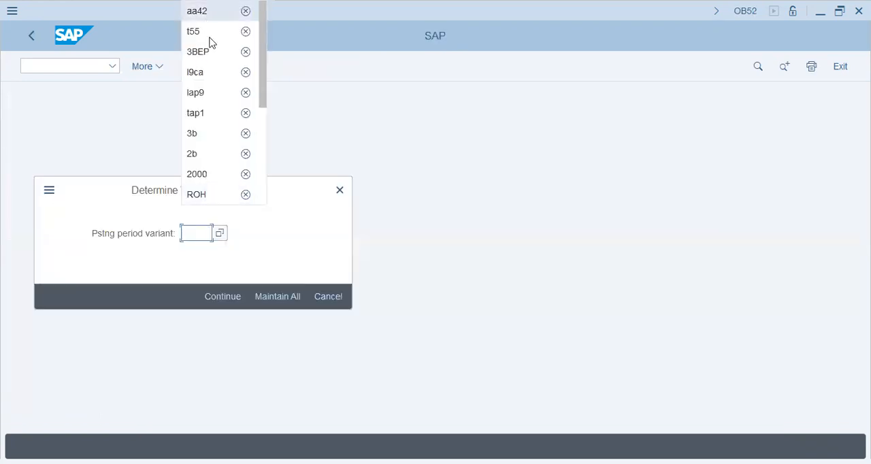
pyautogui.click(197, 11)
pyautogui.click(217, 295)
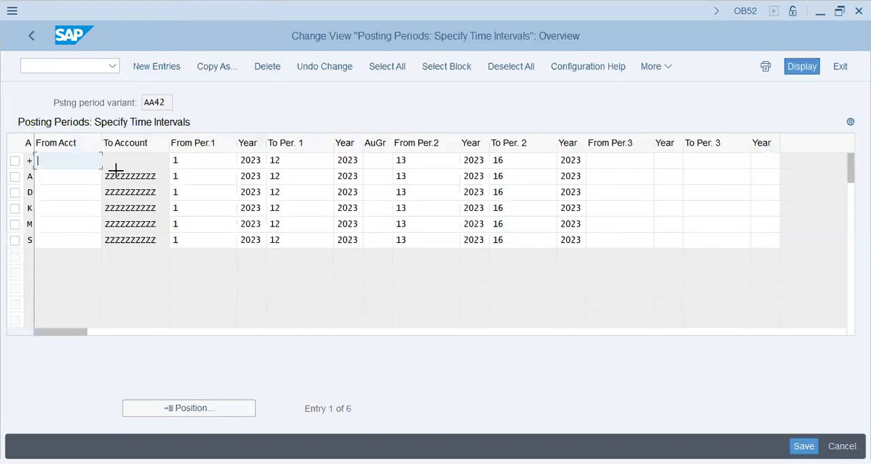
pyautogui.moveTo(51, 161); pyautogui.dragTo(583, 253)
pyautogui.hotkey('ctrl', 'c')
pyautogui.click(33, 37)
# - Create a new posting period variant T55 under Define Variants for Open Posting Periods
pyautogui.click(102, 138)
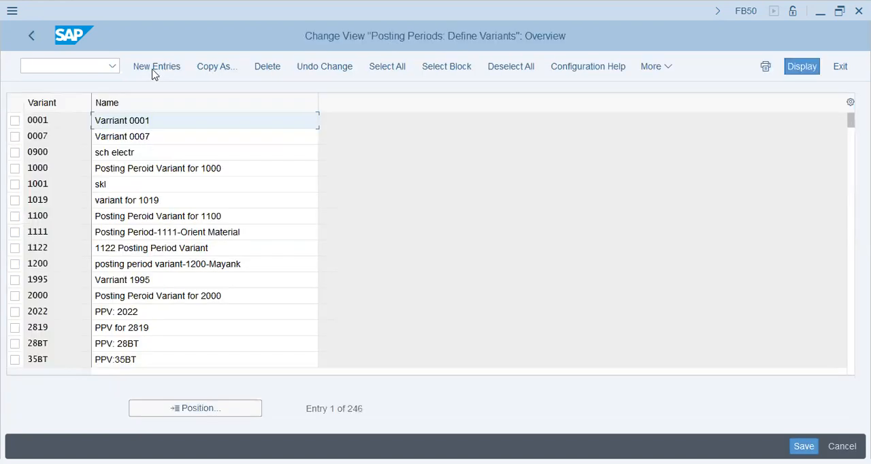
pyautogui.click(153, 70)
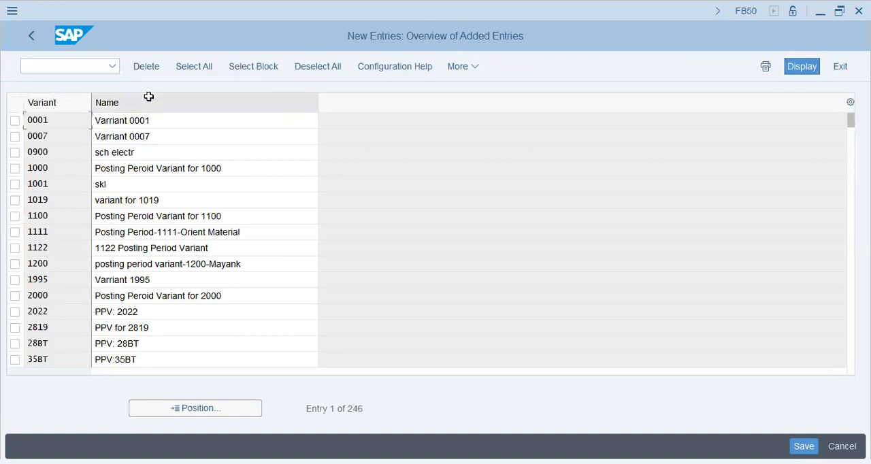
pyautogui.write('5')
pyautogui.press('BackSpace')
pyautogui.write('T55')
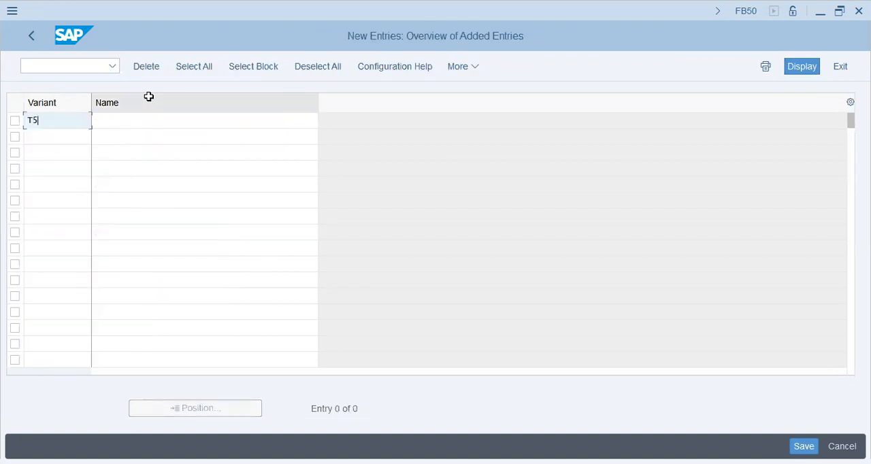
# - Name the new variant "Period Post Variant - T55" and save it to the T55 customizing request
pyautogui.press('Tab')
pyautogui.write('pOST')
pyautogui.press('BackSpace')
pyautogui.press('BackSpace')
pyautogui.press('BackSpace')
pyautogui.press('BackSpace')
pyautogui.write('Period Po')
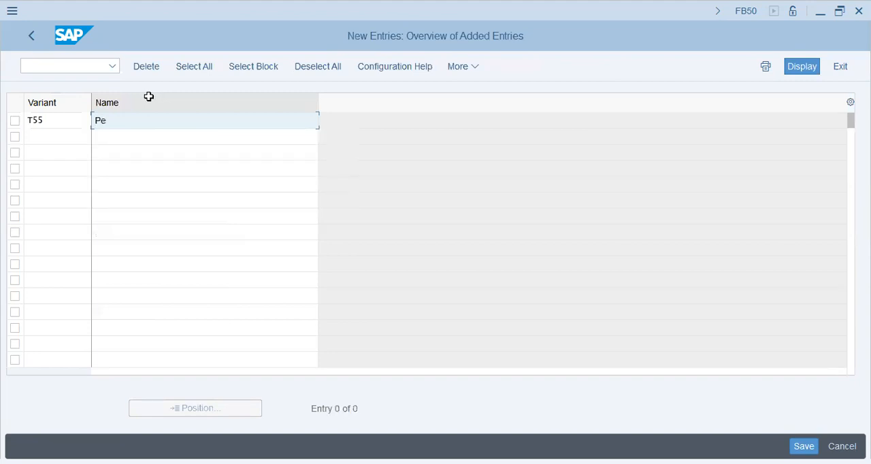
pyautogui.write('st Variant - T54')
pyautogui.press('BackSpace')
pyautogui.write('5')
pyautogui.press('Return')
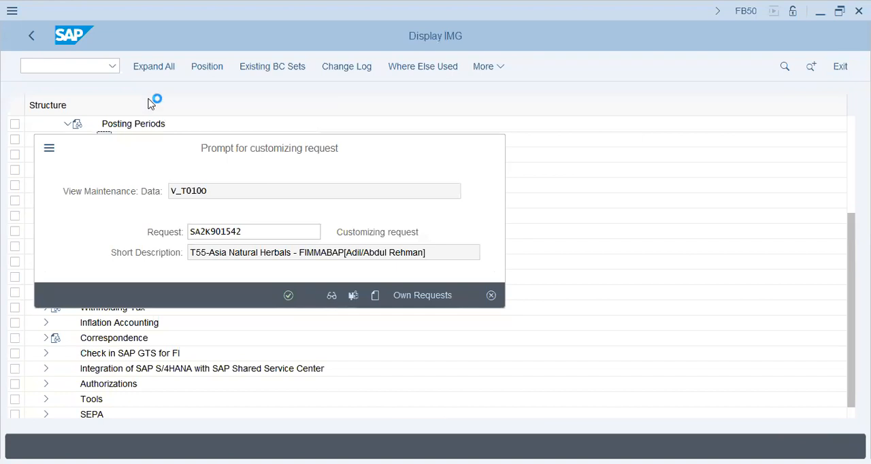
pyautogui.press('Return')
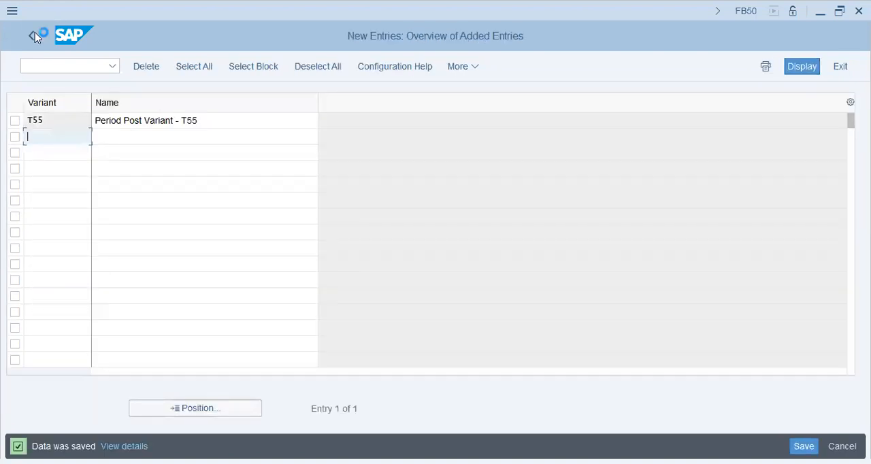
pyautogui.click(34, 32)
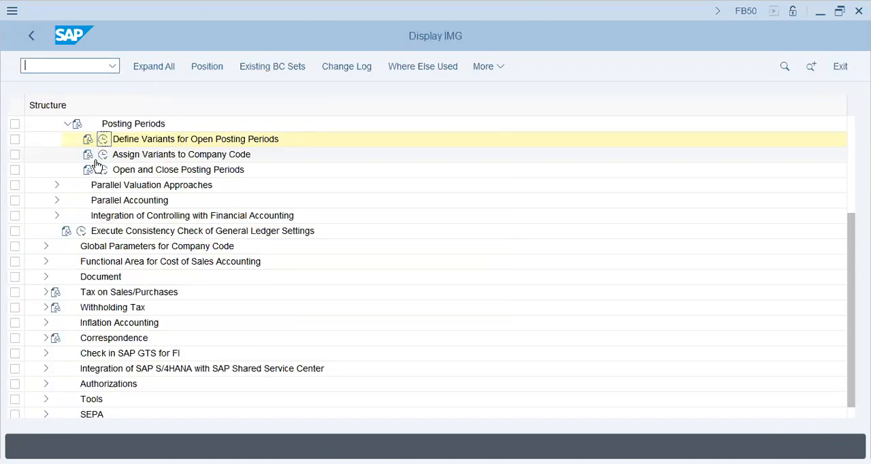
# - Assign posting period variant T55 to company code T55 and save the assignment to the T55 customizing request
pyautogui.click(103, 154)
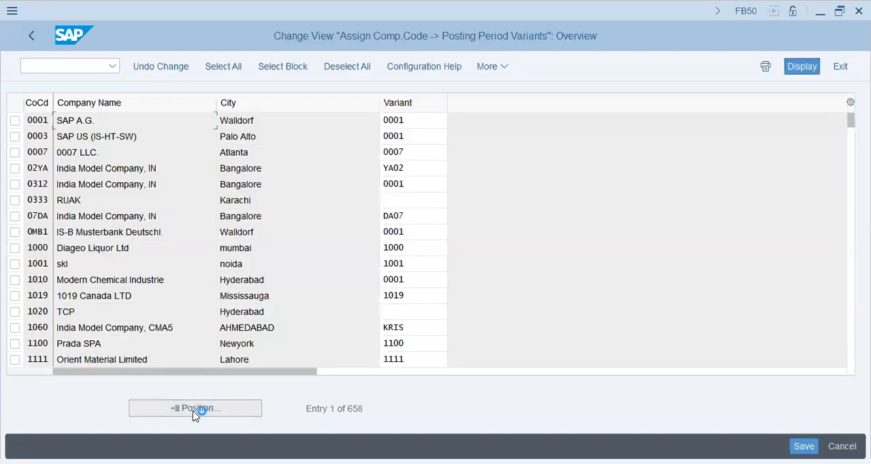
pyautogui.write('T55')
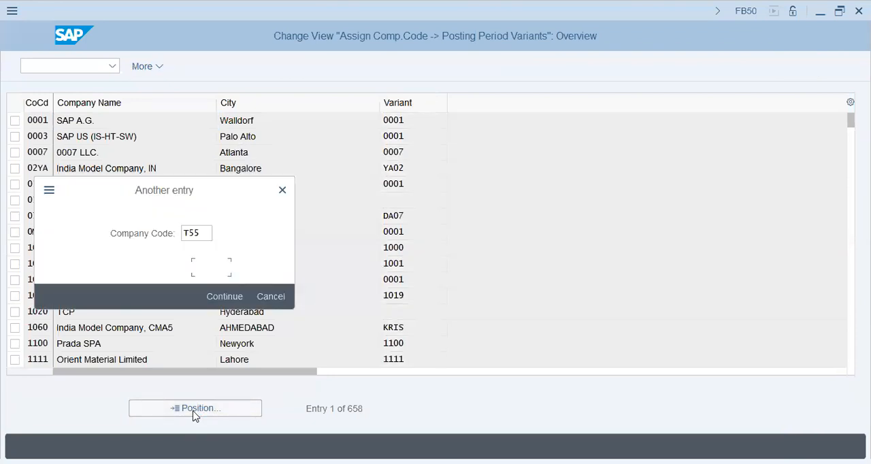
pyautogui.press('Return')
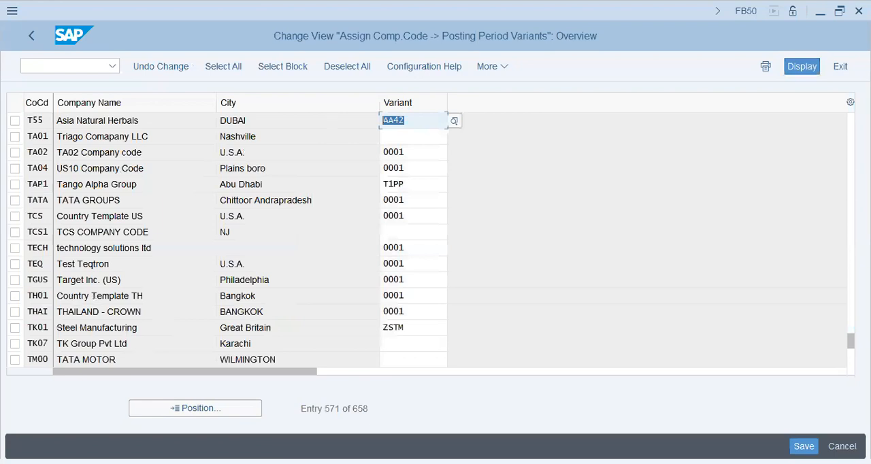
pyautogui.write('T55')
pyautogui.press('Return')
pyautogui.write('T55')
pyautogui.press('Return')
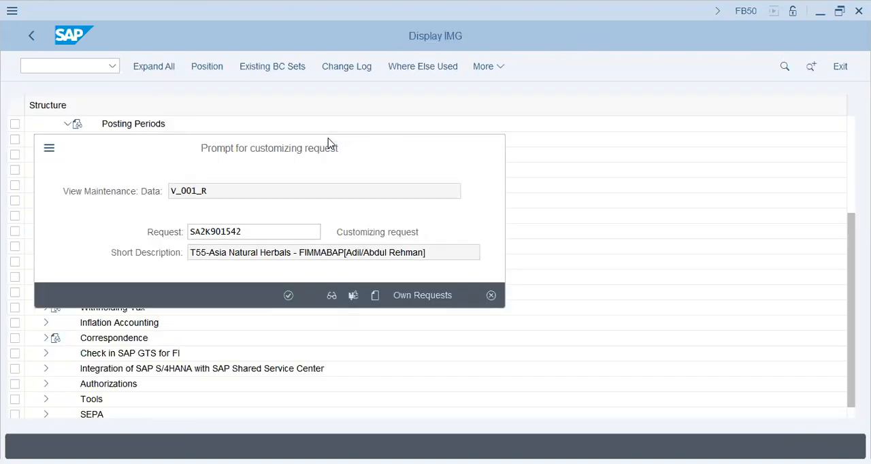
pyautogui.click(287, 295)
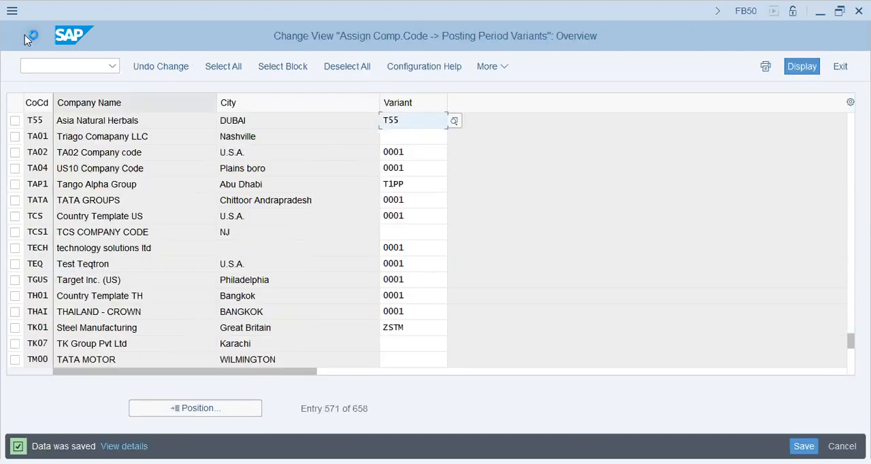
pyautogui.click(26, 35)
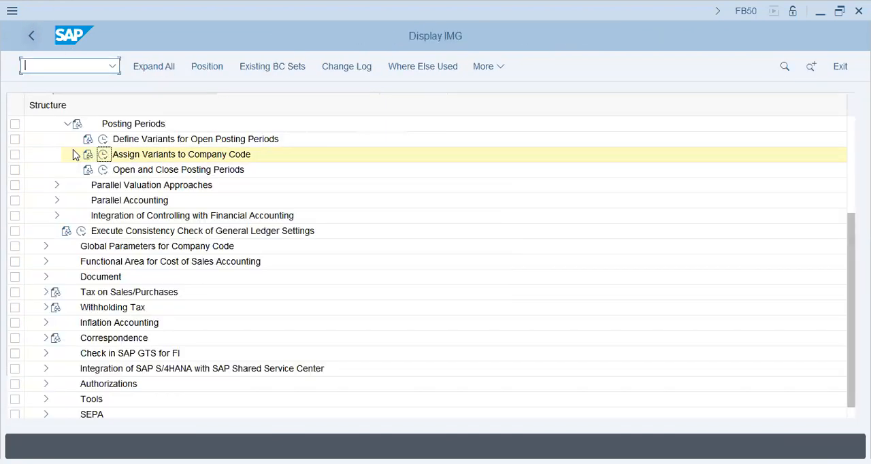
# - Open the Open and Close Posting Periods activity for variant T55 and start new entries
pyautogui.click(104, 170)
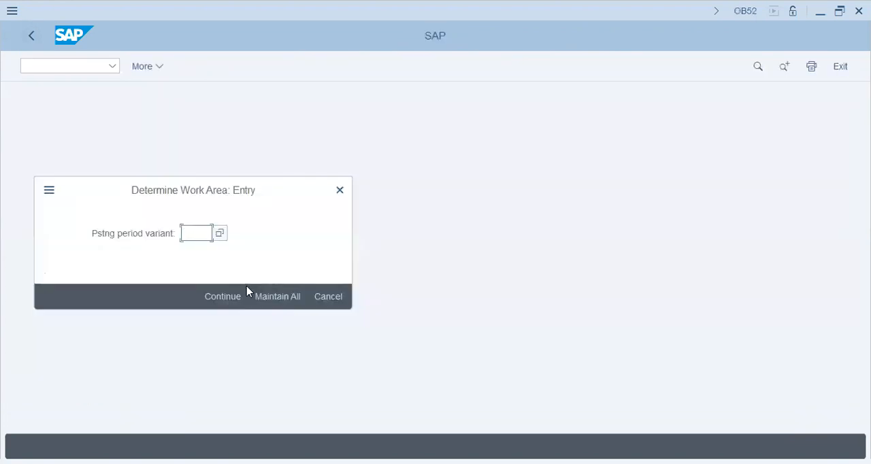
pyautogui.write('T55')
pyautogui.click(245, 290)
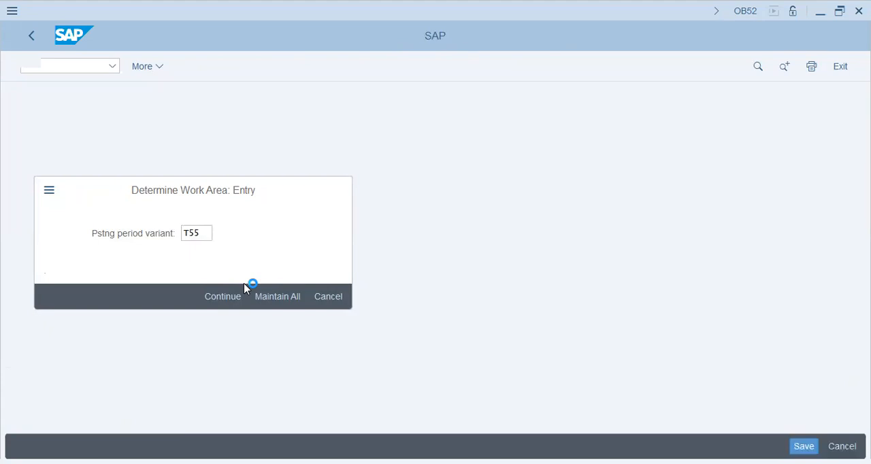
pyautogui.click(174, 68)
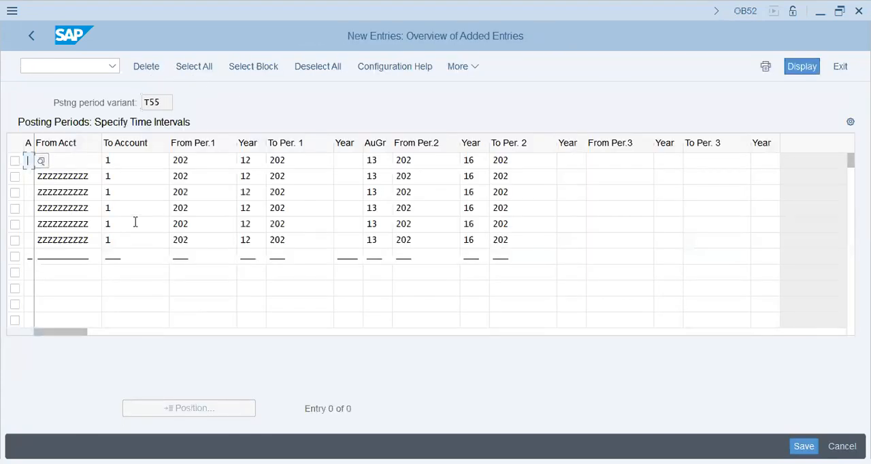
# - Try to enter account types +, A, D, K, M and S for the six pasted interval rows
pyautogui.write('+')
pyautogui.press('Return')
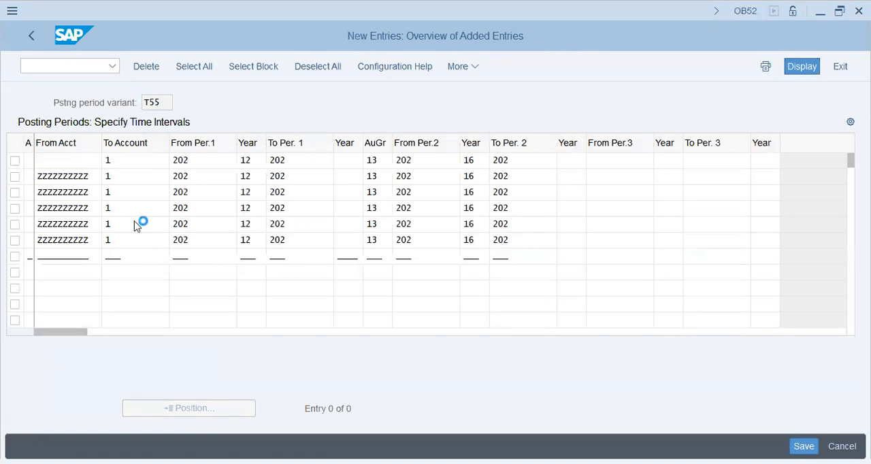
pyautogui.press('Down')
pyautogui.press('F4')
pyautogui.press('Down')
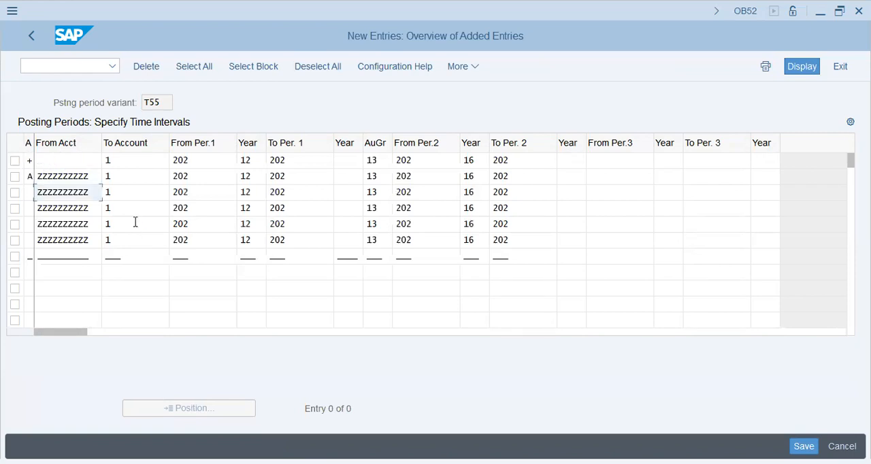
pyautogui.press('Down')
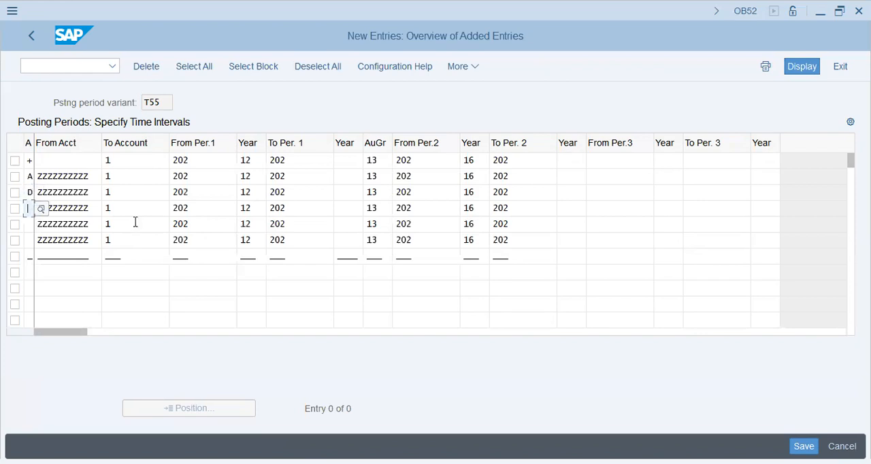
pyautogui.write('K')
pyautogui.press('Down')
pyautogui.write('M')
pyautogui.press('Down')
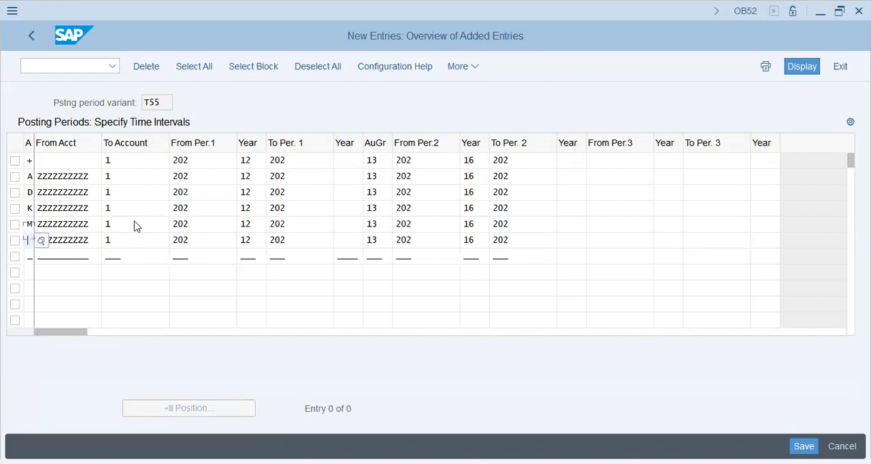
pyautogui.write('S')
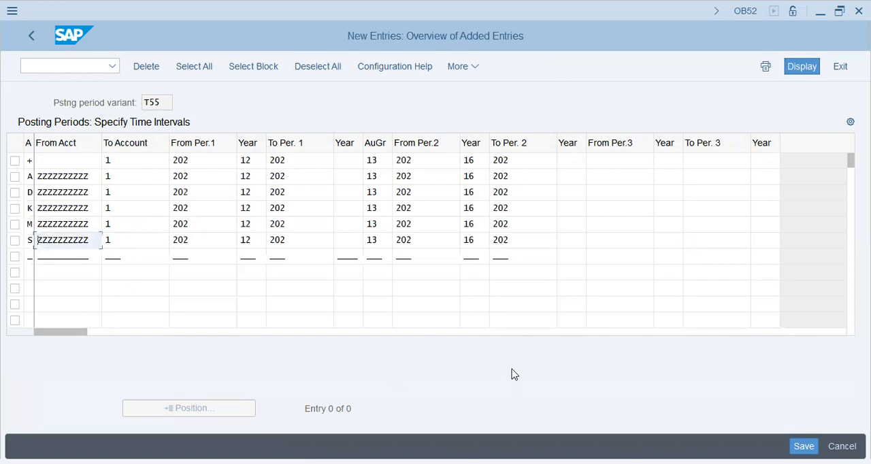
# - Clear the underscore placeholders from the row below account type S and have the interval entries checked
pyautogui.click(503, 271)
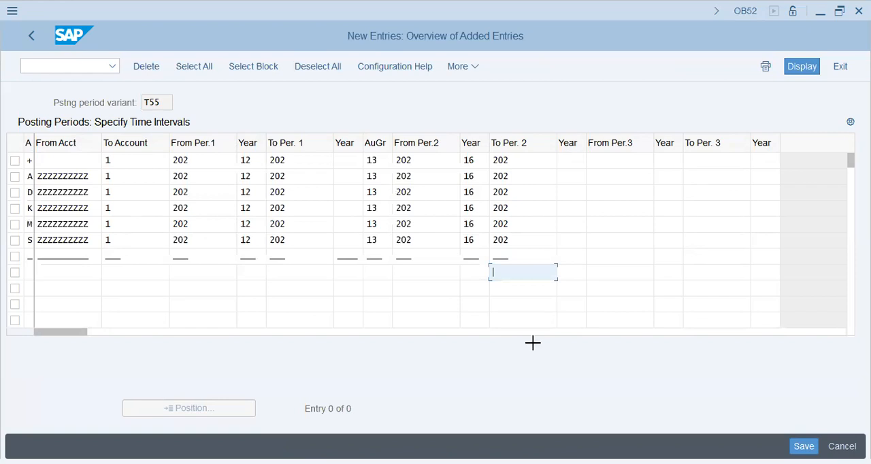
pyautogui.moveTo(28, 257); pyautogui.dragTo(516, 260)
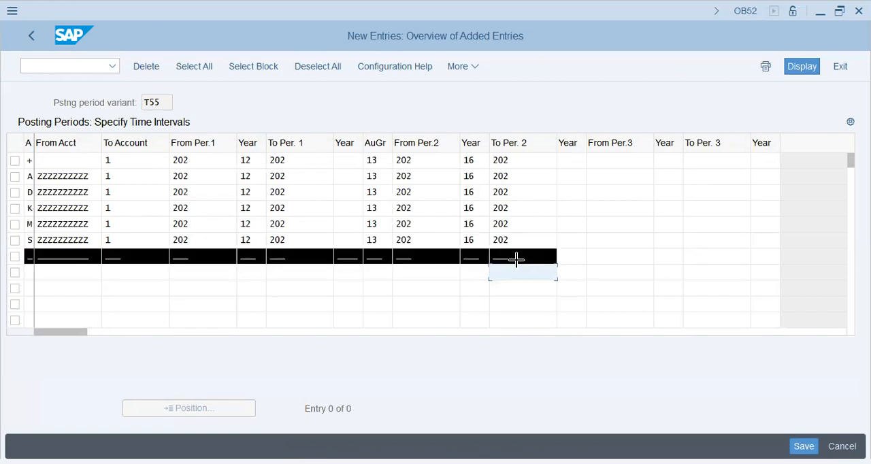
pyautogui.hotkey('ctrl', 'c')
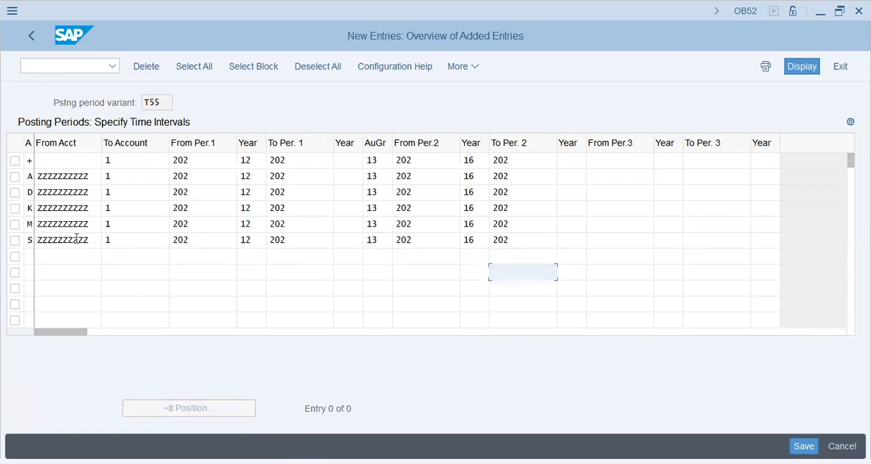
pyautogui.click(134, 229)
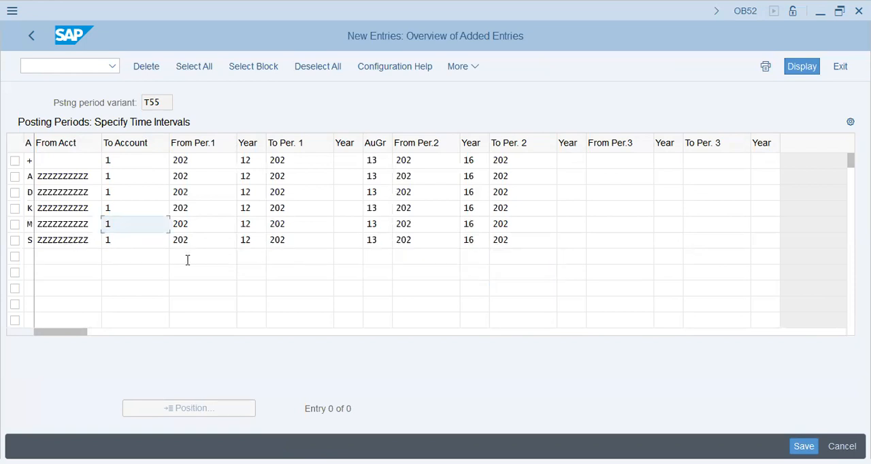
pyautogui.press('Return')
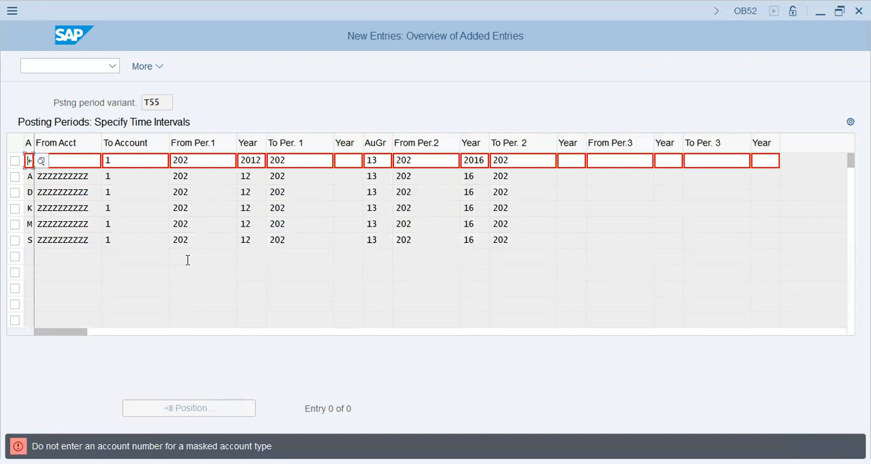
# - Discard the misaligned interval entries of variant T55 and return to an empty new entries table
pyautogui.click(196, 162)
pyautogui.press('F12')
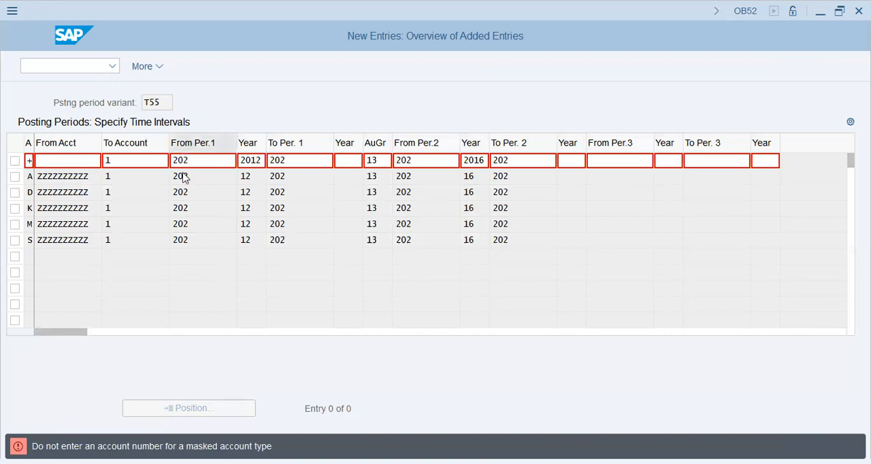
pyautogui.click(243, 320)
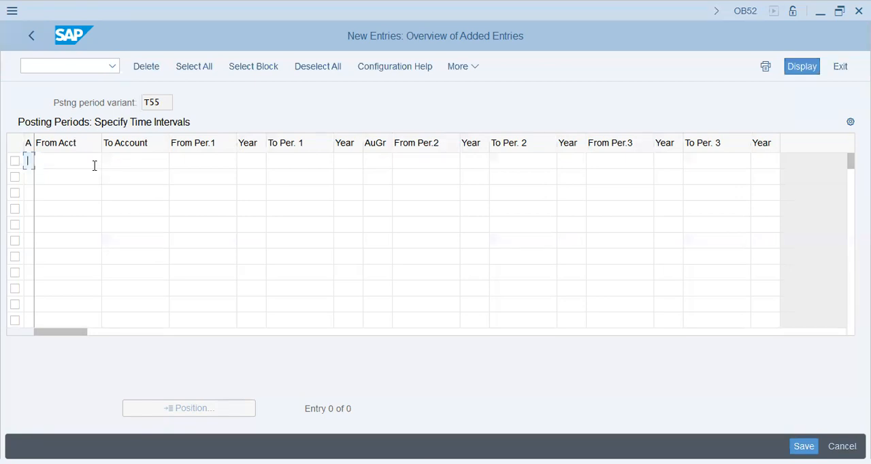
# - Paste the intervals copied from variant AA42 into variant T55, starting at the first row's from account
pyautogui.click(95, 166)
pyautogui.hotkey('ctrl', 'v')
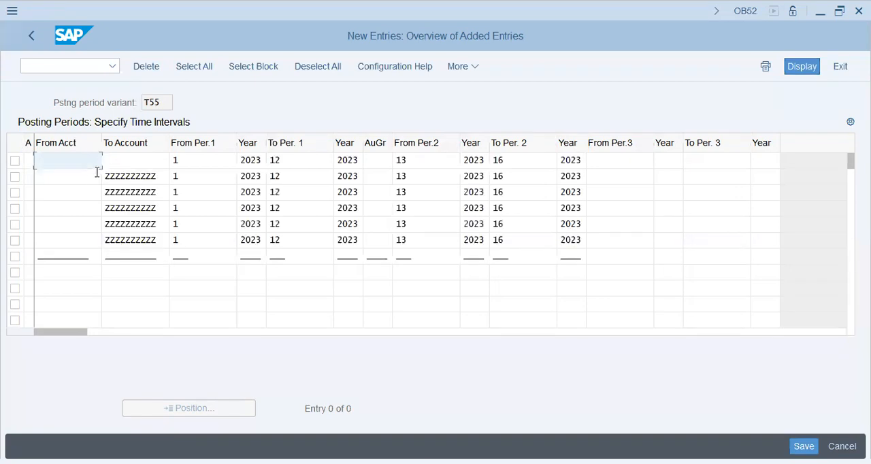
pyautogui.click(88, 259)
# - Enter account types +, A, D, K, M and S for the six interval rows of variant T55
pyautogui.click(28, 161)
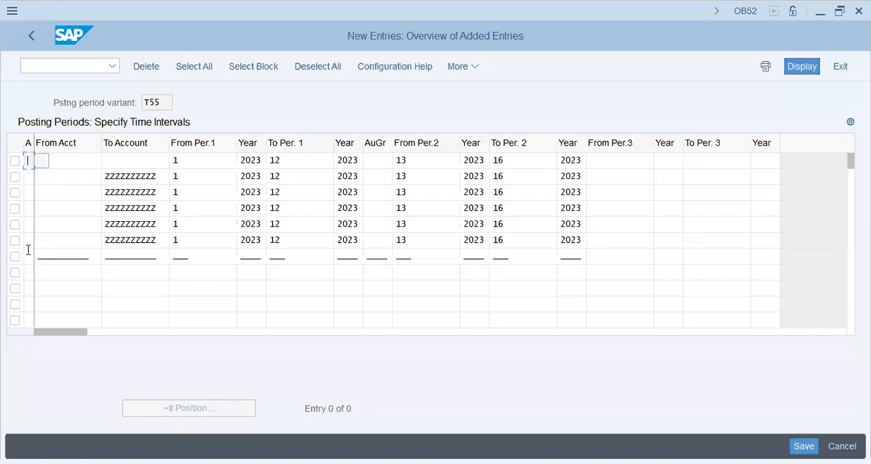
pyautogui.write('+')
pyautogui.press('Down')
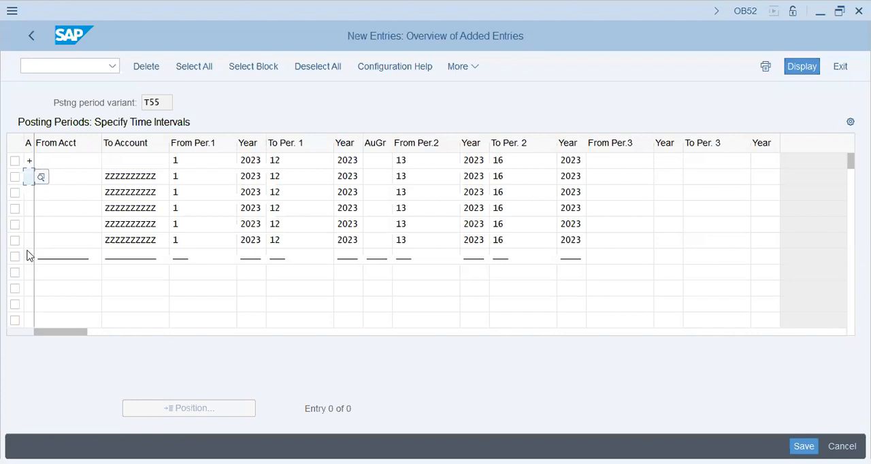
pyautogui.write('A')
pyautogui.press('Down')
pyautogui.write('D')
pyautogui.press('Down')
pyautogui.write('K')
pyautogui.press('Down')
pyautogui.write('M')
pyautogui.press('Down')
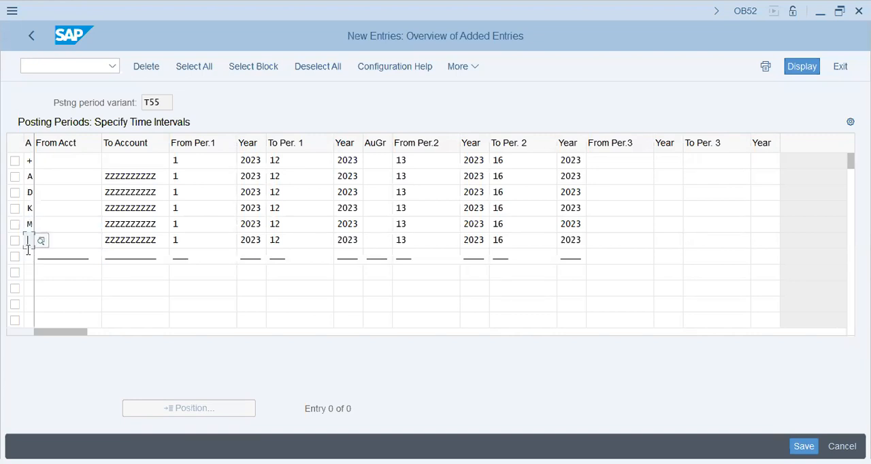
pyautogui.write('S')
pyautogui.press('Tab')
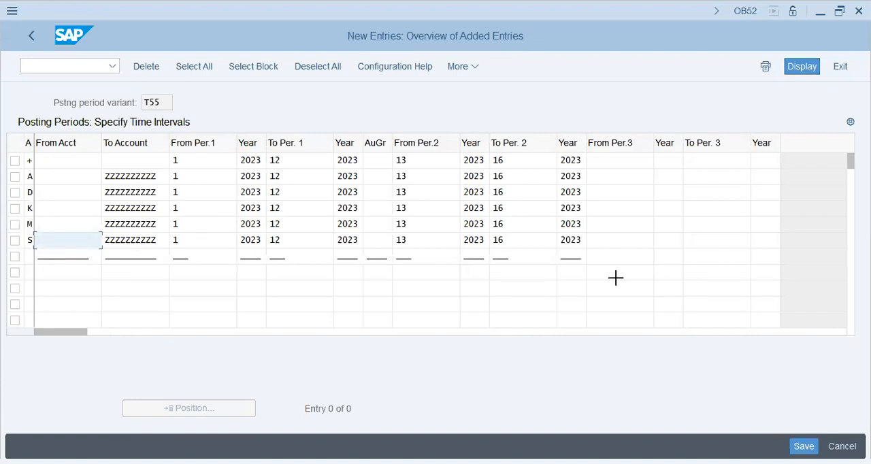
# - Clear the underscore placeholders in the row below account type S and save variant T55's intervals under customizing request SA2K901542
pyautogui.moveTo(583, 265)
pyautogui.mouseDown()
pyautogui.moveTo(581, 274)
pyautogui.moveTo(582, 262)
pyautogui.mouseUp()
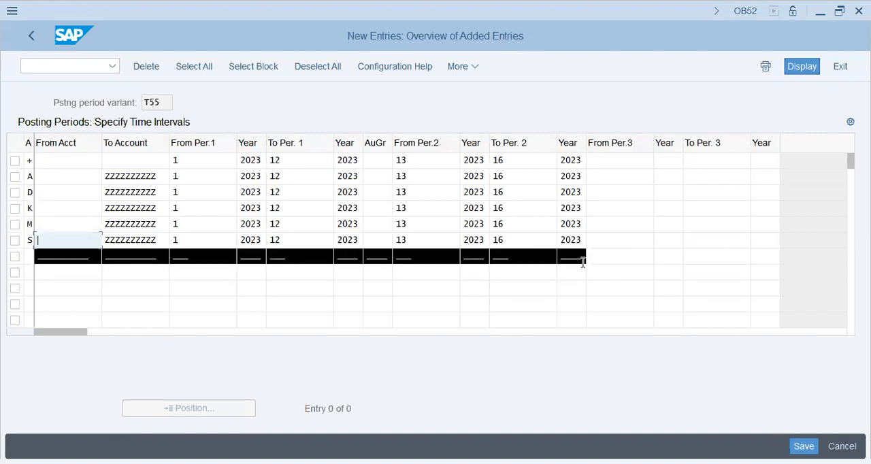
pyautogui.hotkey('ctrl', 'c')
pyautogui.press('Return')
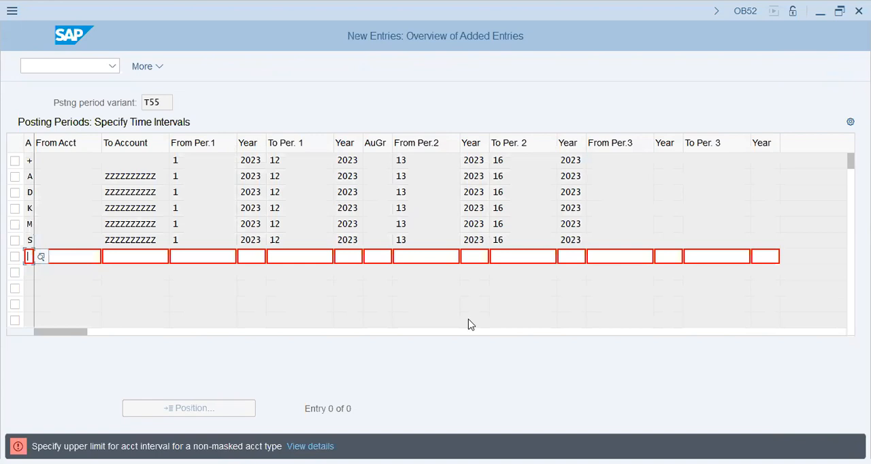
pyautogui.press('Return')
pyautogui.click(281, 316)
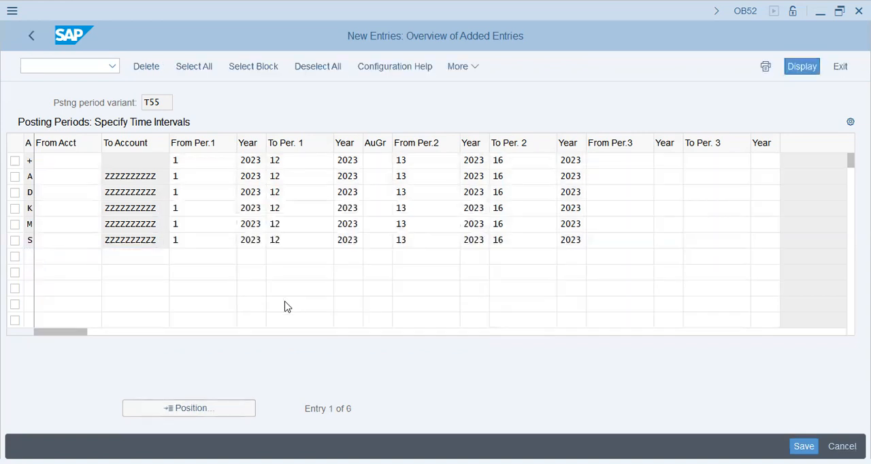
pyautogui.hotkey('ctrl', 's')
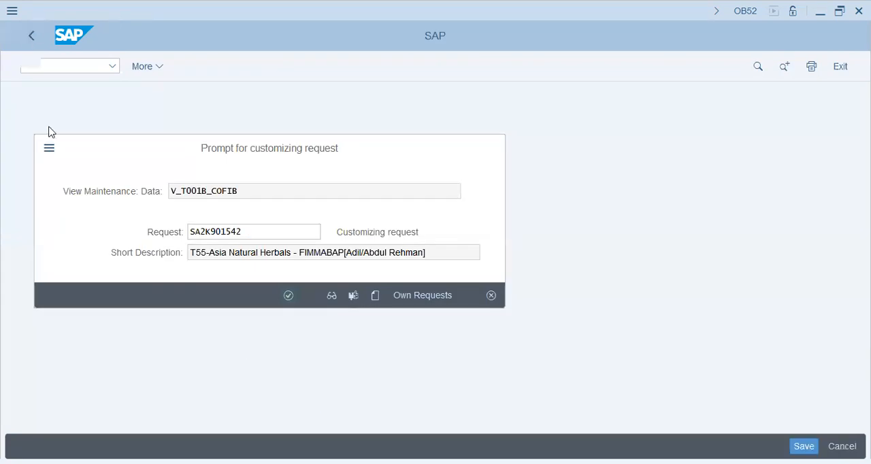
pyautogui.press('Return')
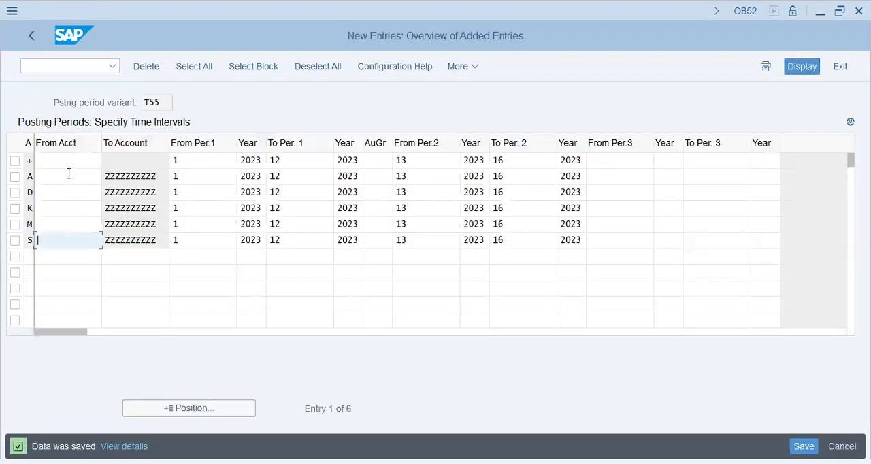
# - Review the saved period and year ranges across the interval rows of variant T55
pyautogui.click(59, 207)
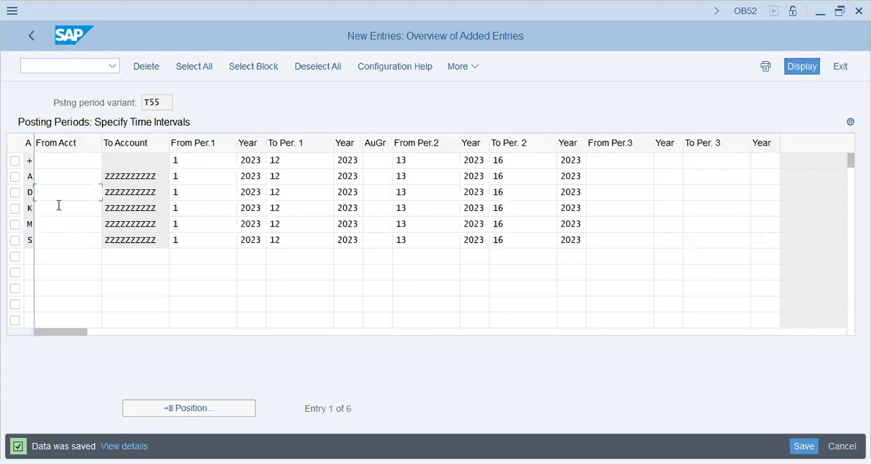
pyautogui.click(68, 160)
pyautogui.click(224, 197)
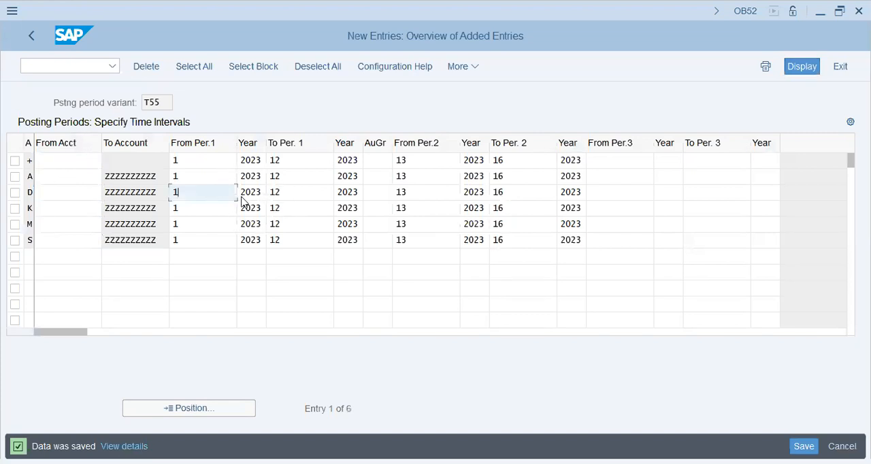
pyautogui.click(348, 207)
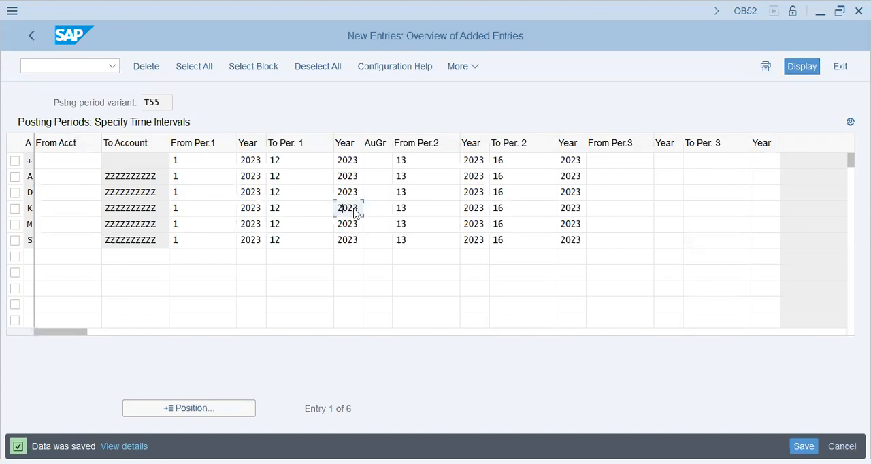
pyautogui.click(416, 237)
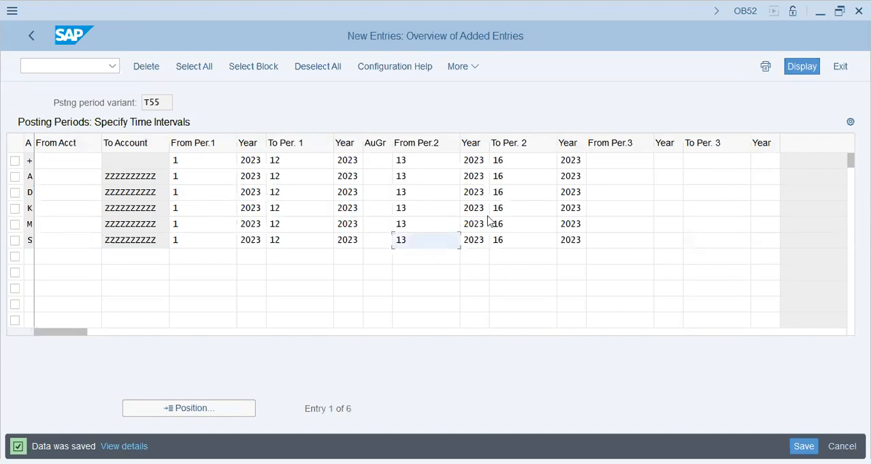
pyautogui.click(476, 224)
pyautogui.press('Tab')
pyautogui.press('Tab')
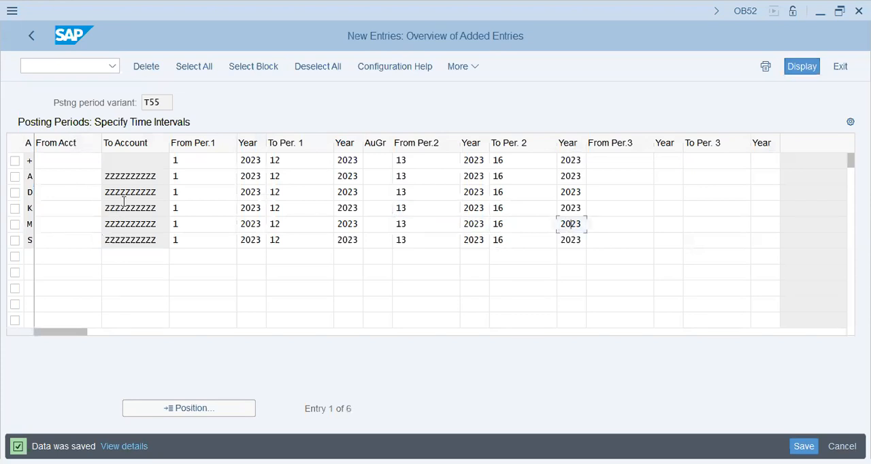
# - Check the from and to accounts of variant T55's interval rows and leave the new entries
pyautogui.click(89, 164)
pyautogui.click(80, 194)
pyautogui.click(76, 230)
pyautogui.click(77, 161)
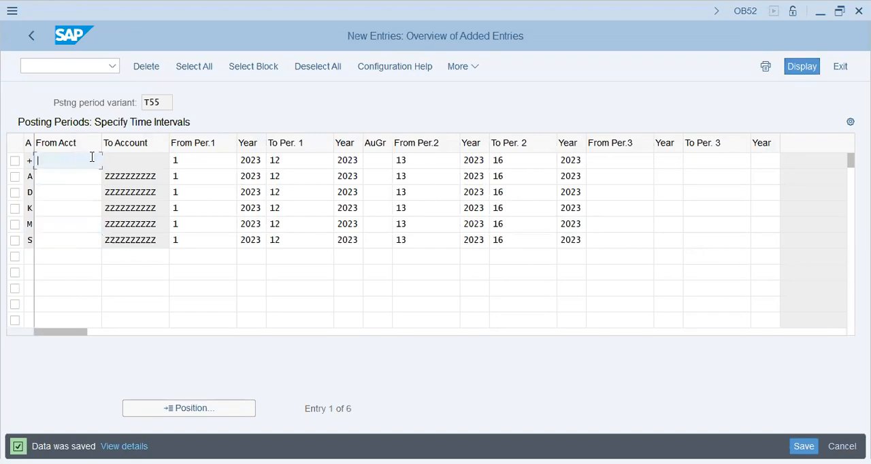
pyautogui.click(128, 159)
pyautogui.click(75, 161)
pyautogui.click(48, 179)
pyautogui.click(153, 178)
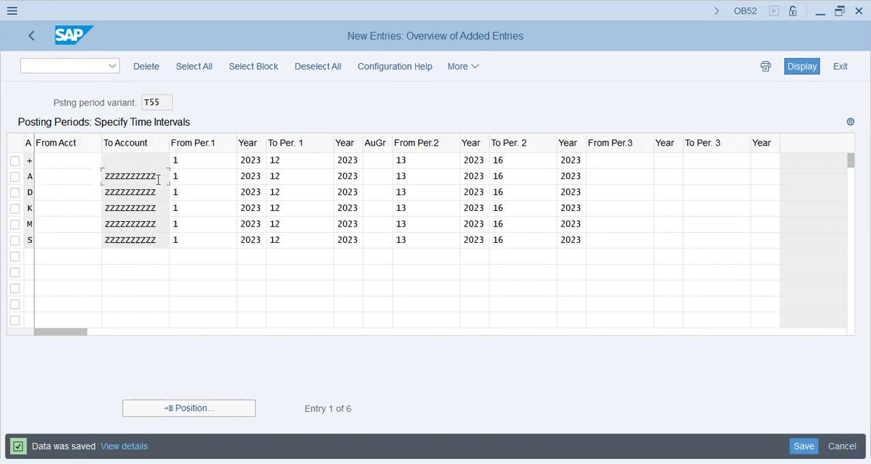
pyautogui.click(162, 239)
pyautogui.click(30, 40)
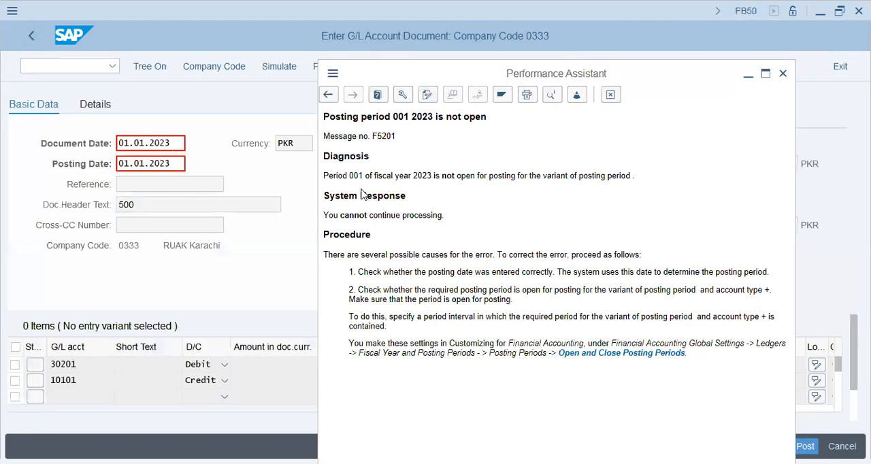
# - Restart transaction FB50 with an empty G/L account document and hide the tree
pyautogui.click(275, 199)
pyautogui.press('Return')
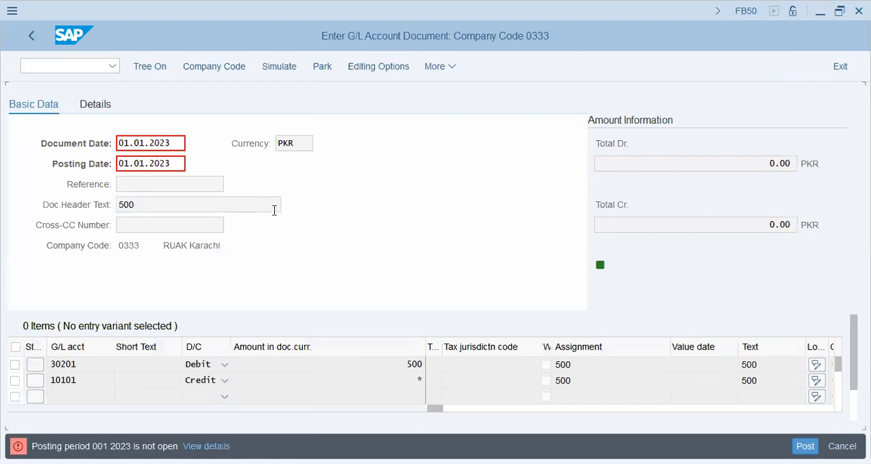
pyautogui.click(42, 65)
pyautogui.write('/NFB50')
pyautogui.press('Return')
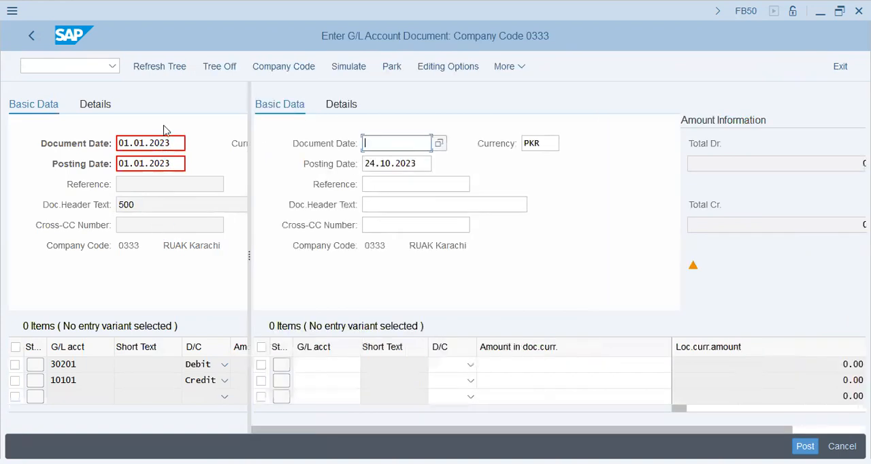
pyautogui.click(227, 66)
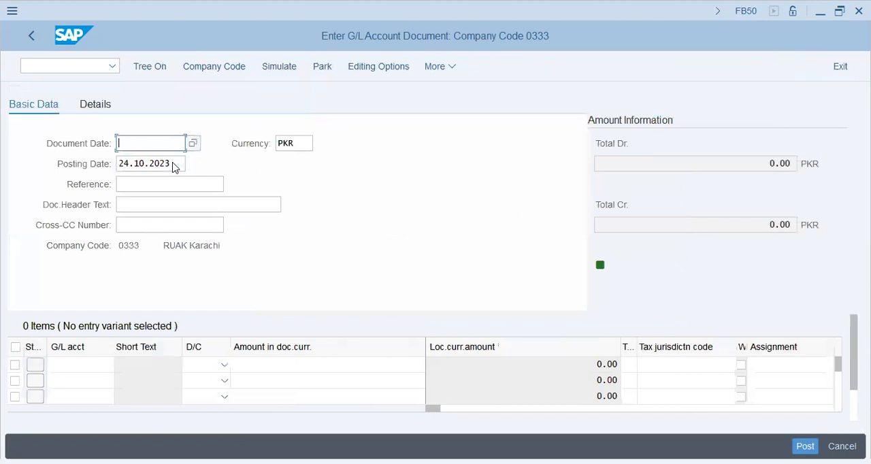
# - Set the document date to 24.10.2023 and the document header text to 500
pyautogui.press('Tab')
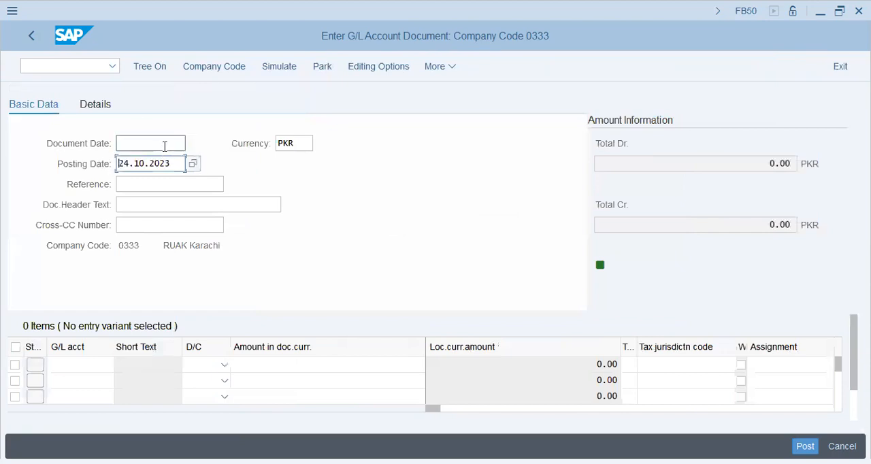
pyautogui.click(165, 145)
pyautogui.hotkey('ctrl', 'v')
pyautogui.click(162, 184)
pyautogui.click(158, 207)
pyautogui.click(156, 228)
# - Enter G/L accounts 30201 and 10101 in the first two line items
pyautogui.click(77, 368)
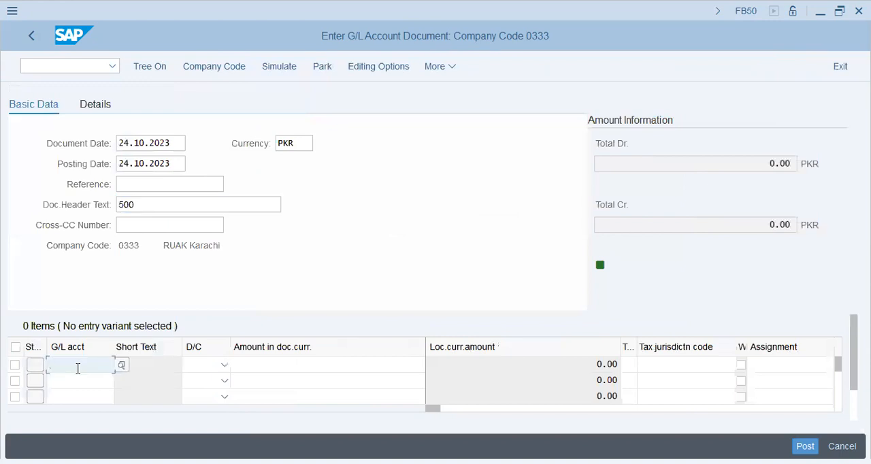
pyautogui.write('3020')
pyautogui.press('Return')
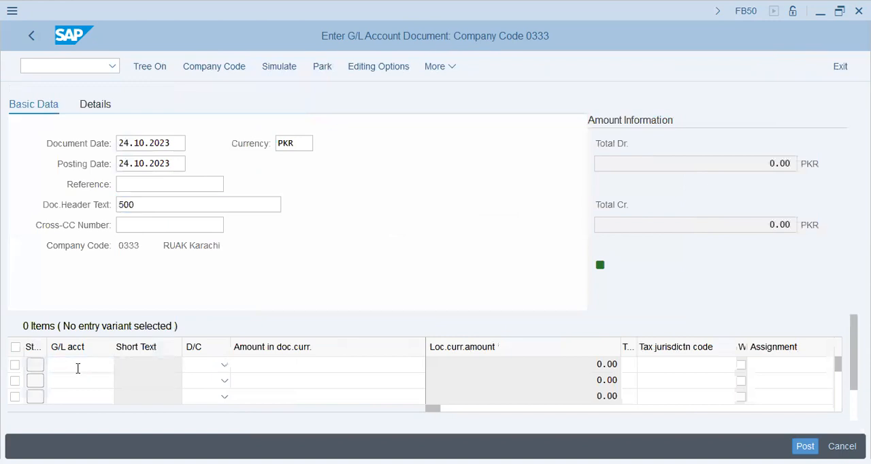
pyautogui.write('1')
pyautogui.press('Return')
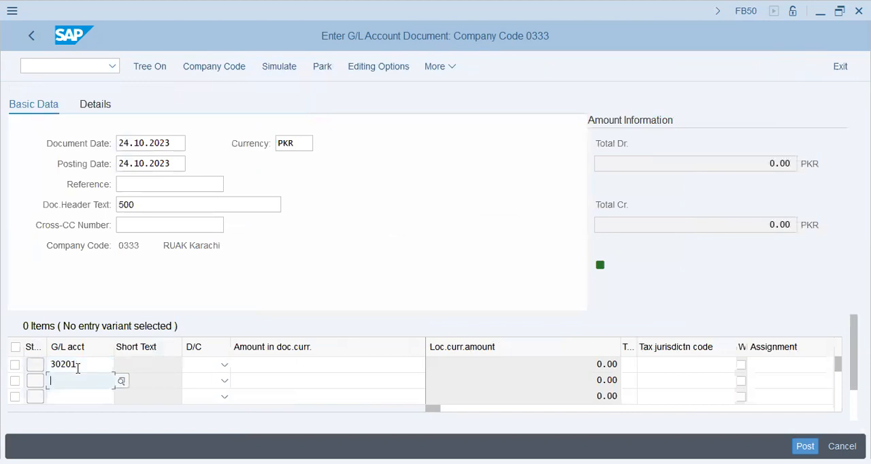
pyautogui.write('10101')
# - Mark the line for account 30201 as debit and the line for account 10101 as credit
pyautogui.press('Up')
pyautogui.press('Tab')
pyautogui.press('d')
pyautogui.press('Tab')
pyautogui.hotkey('shift', 'Tab')
pyautogui.press('Down')
pyautogui.press('c')
pyautogui.press('Tab')
# - Enter the amount 500 for the debit line and * for the credit line
pyautogui.press('Up')
pyautogui.write('500')
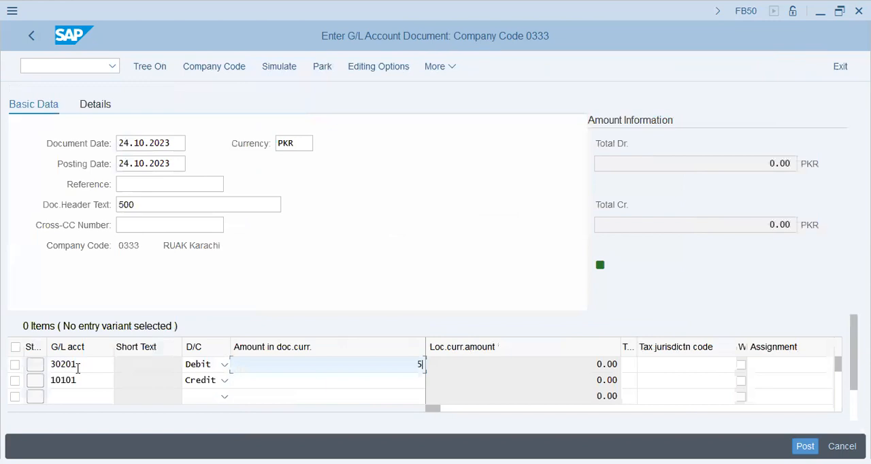
pyautogui.press('Tab')
pyautogui.hotkey('shift', 'Tab')
pyautogui.press('Down')
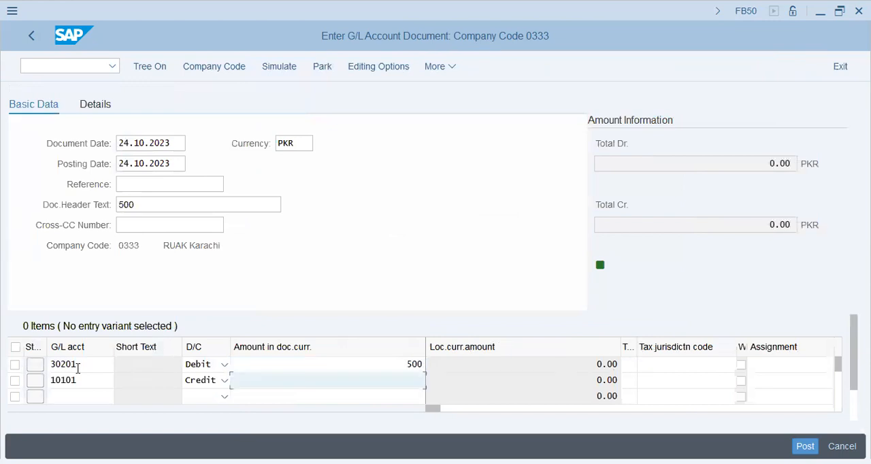
pyautogui.write('*')
# - Fill in the assignment 500 for both the debit and the credit line items
pyautogui.press('Tab')
pyautogui.press('Tab')
pyautogui.press('Tab')
pyautogui.press('Tab')
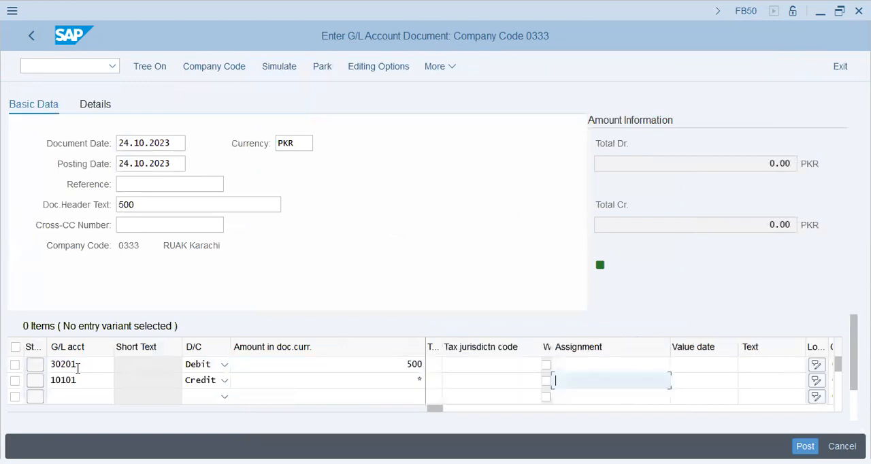
pyautogui.press('Up')
pyautogui.press('BackSpace')
pyautogui.press('Down')
pyautogui.press('Return')
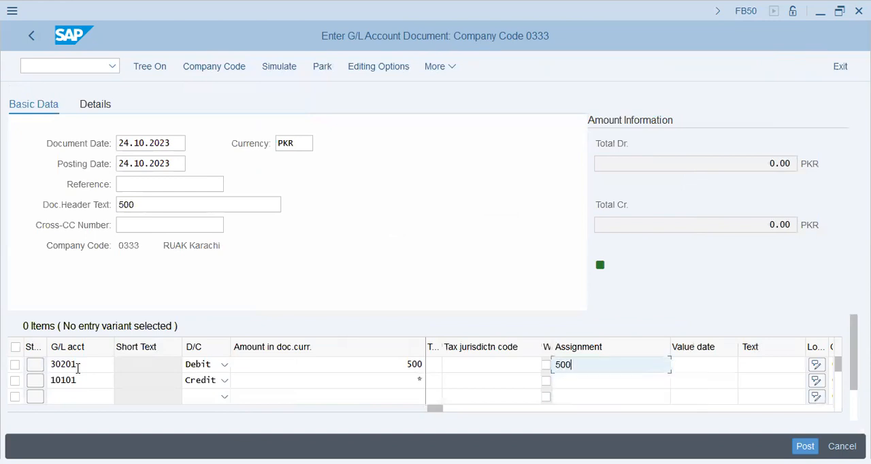
pyautogui.press('Down')
pyautogui.press('BackSpace')
pyautogui.press('Down')
pyautogui.press('Return')
# - Fill in the item text 500 for both line items and have the document entries checked
pyautogui.press('Tab')
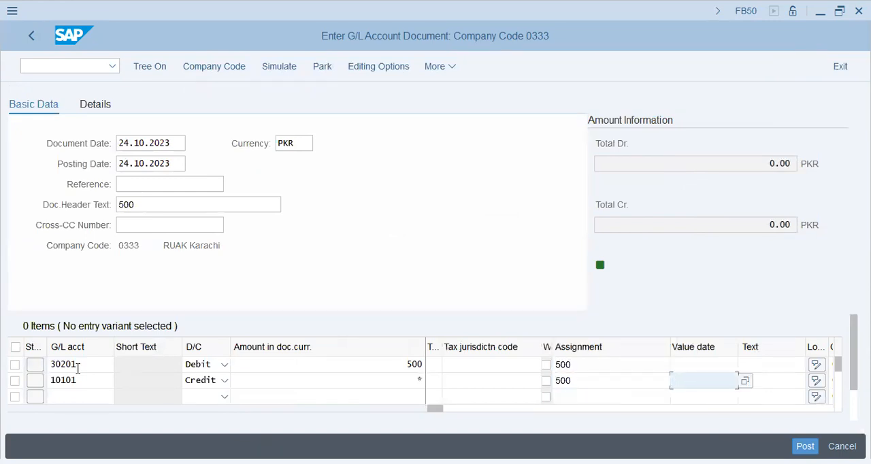
pyautogui.press('Tab')
pyautogui.press('Return')
pyautogui.press('Down')
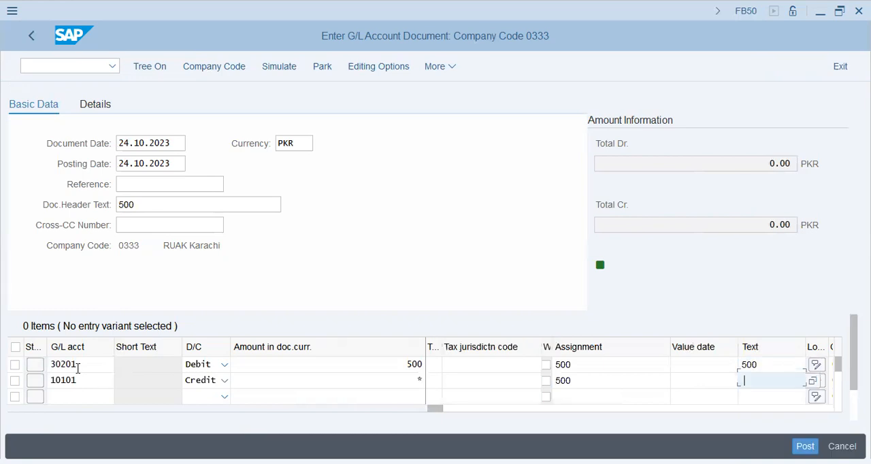
pyautogui.press('BackSpace')
pyautogui.press('Down')
pyautogui.press('Return')
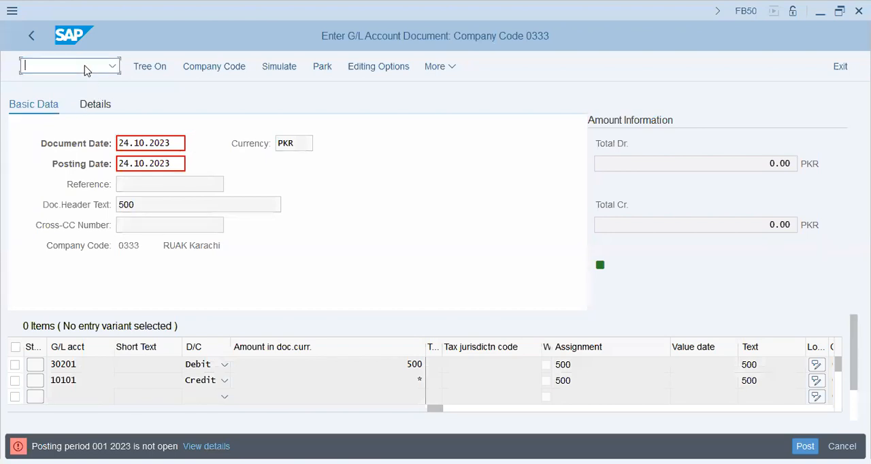
# - Start SPRO in a new session and open Assign Company Code to a Fiscal Year Variant from the SAP Reference IMG
pyautogui.write('/OSPRO')
pyautogui.press('Return')
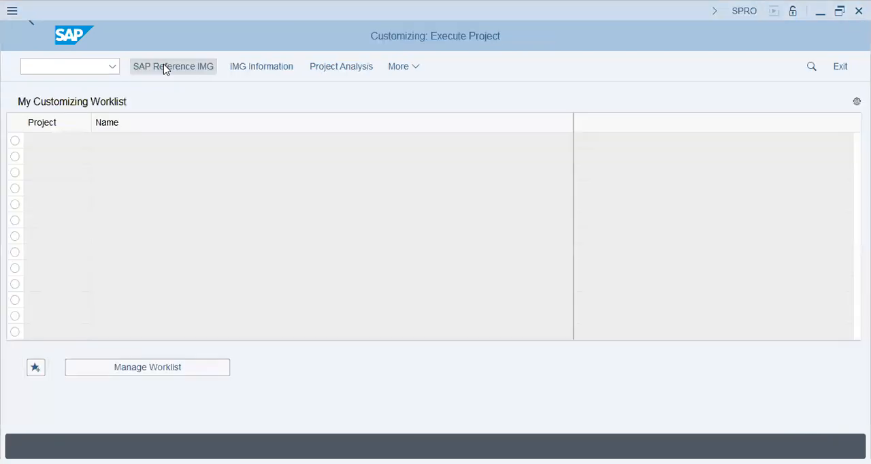
pyautogui.click(165, 67)
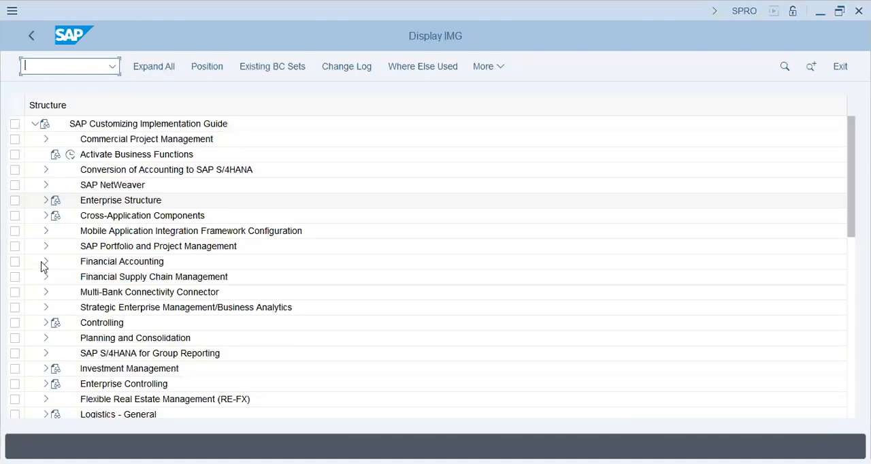
pyautogui.click(42, 261)
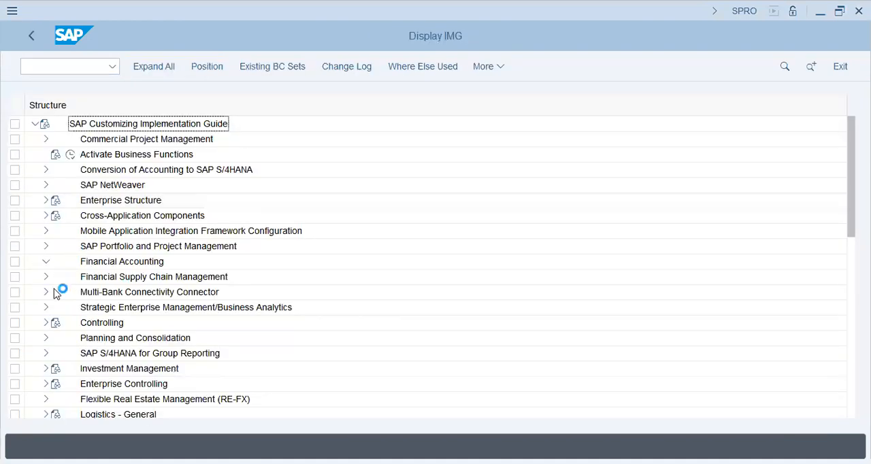
pyautogui.click(56, 234)
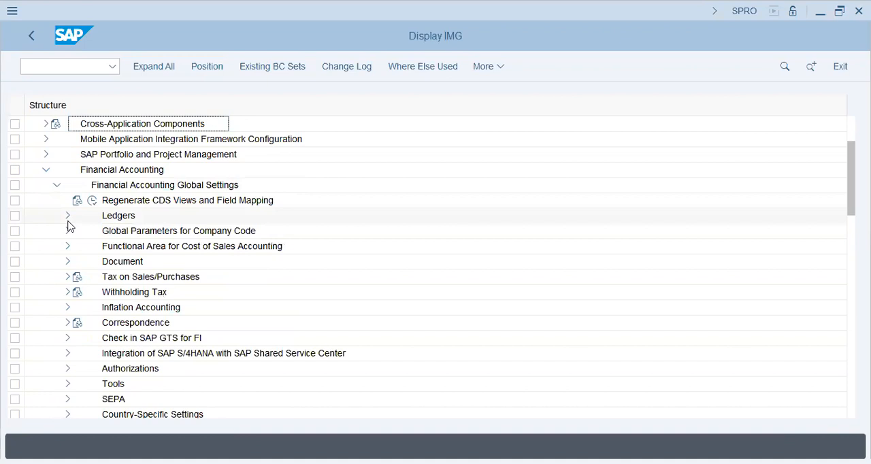
pyautogui.click(68, 217)
pyautogui.click(78, 263)
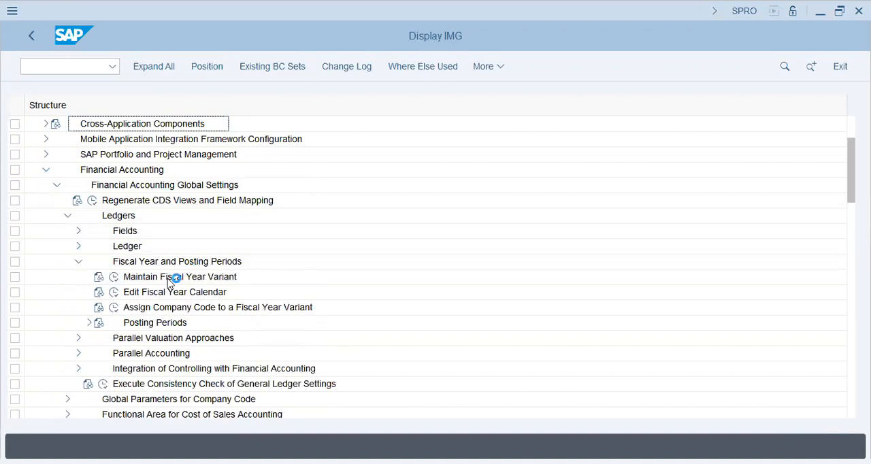
pyautogui.click(113, 308)
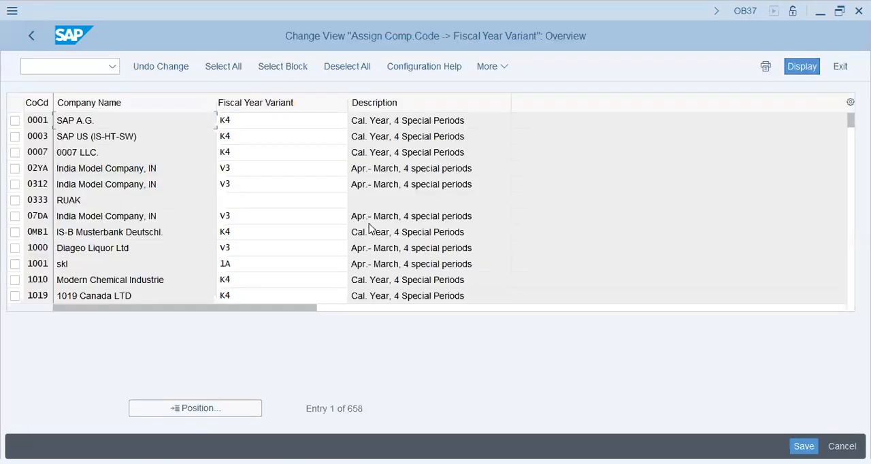
# - Locate company code T55 in the list and check its assigned fiscal year variant
pyautogui.click(245, 411)
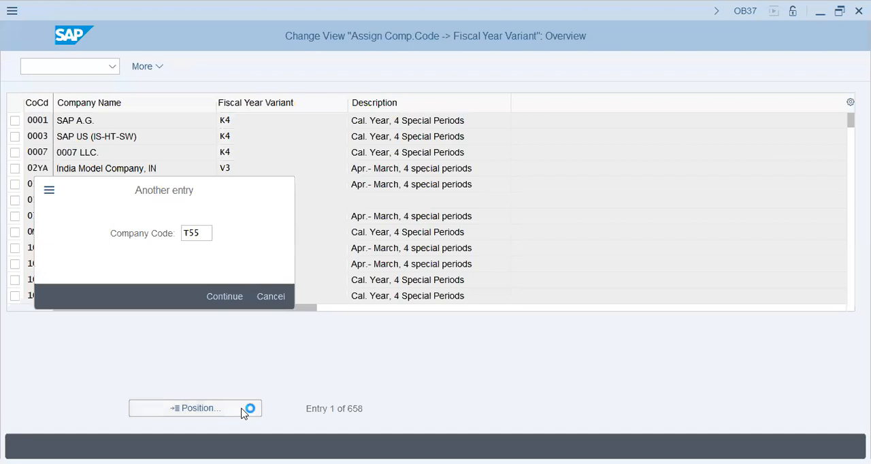
pyautogui.press('Return')
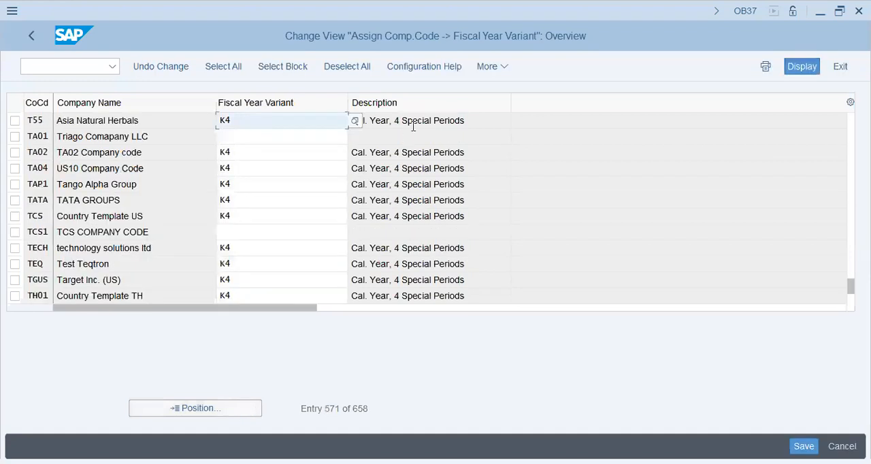
pyautogui.click(440, 121)
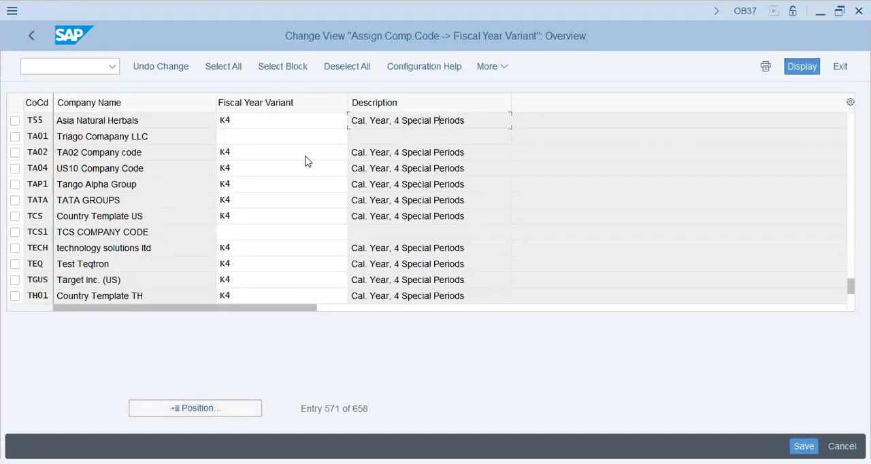
pyautogui.click(289, 118)
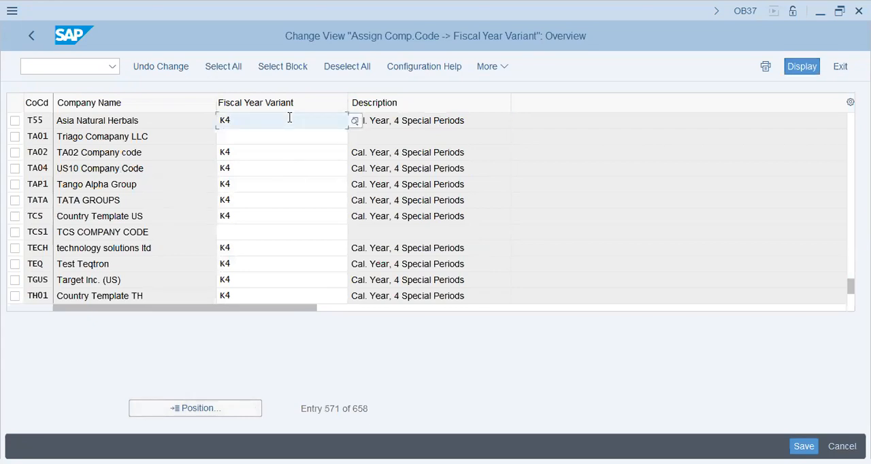